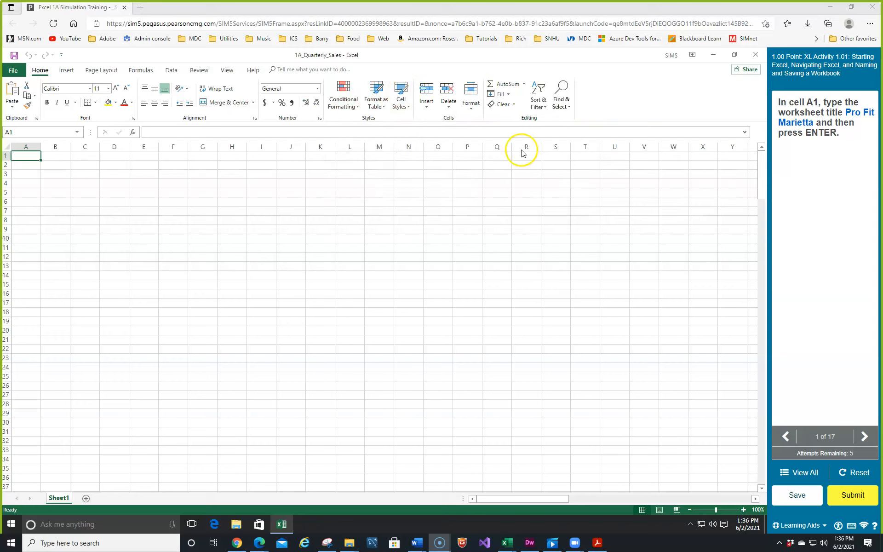
{"action": "left_click", "coordinate": [523, 83]}
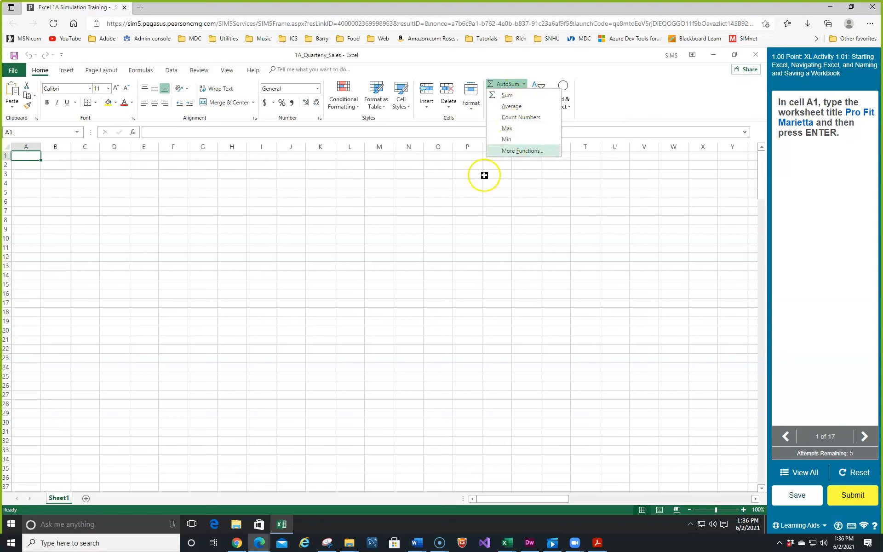
{"action": "left_click", "coordinate": [392, 58]}
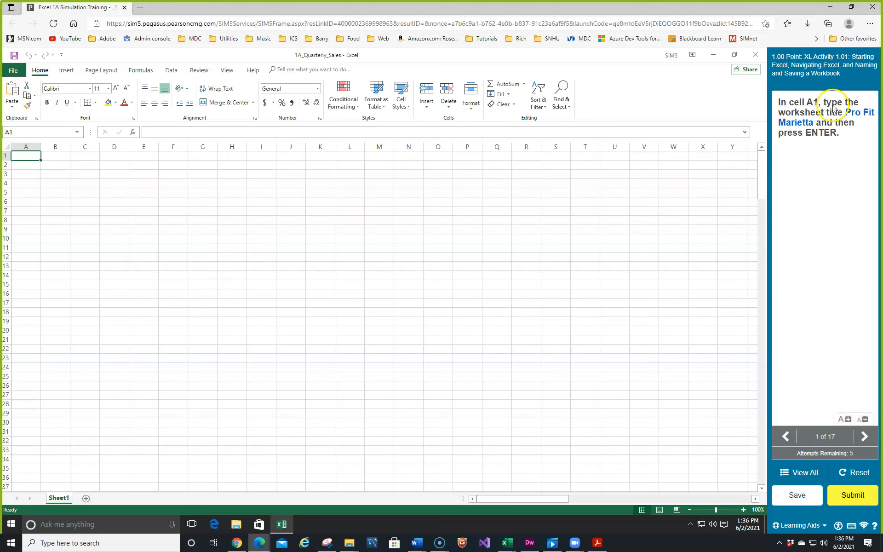
Enter the worksheet title Pro Fit Marietta in cell A1
{"action": "left_click", "coordinate": [21, 156]}
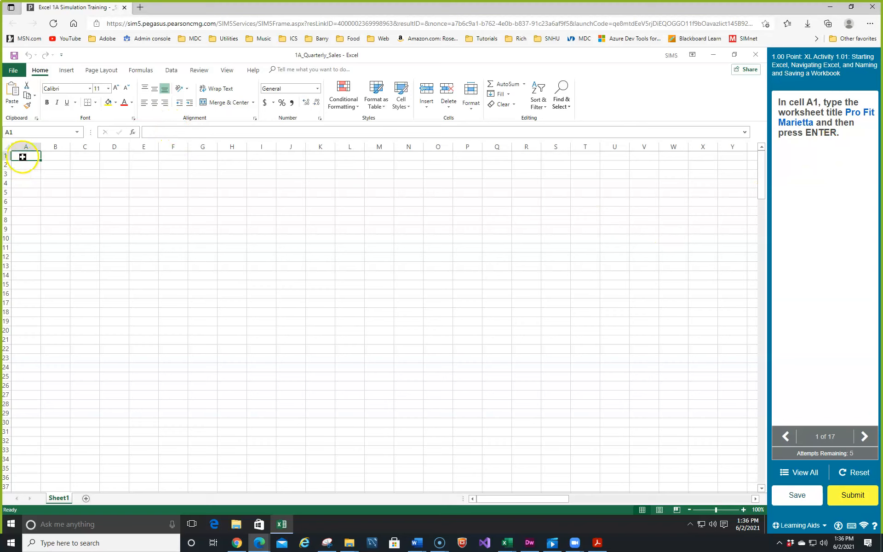
{"action": "type", "text": "Pro Fit Marietta"}
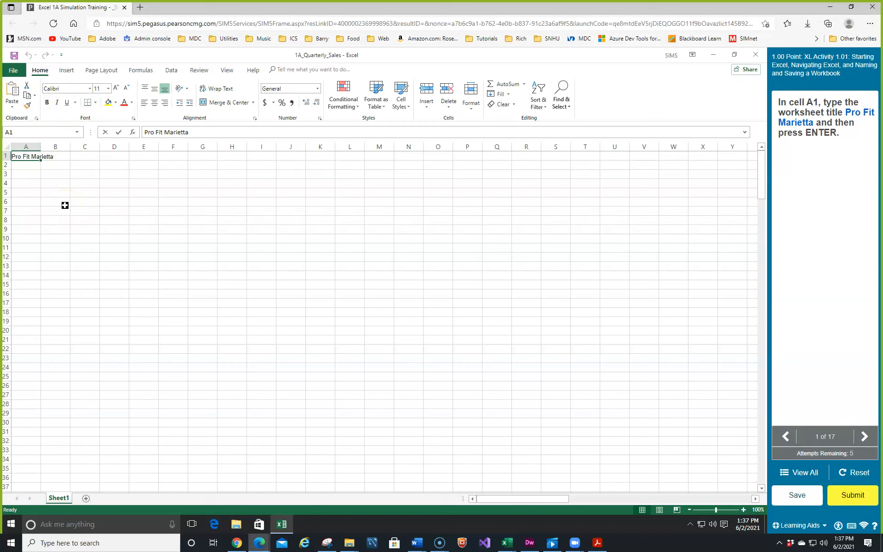
{"action": "key", "text": "Return"}
Enter the worksheet subtitle Second Quarter Cardio Sales in cell A2
{"action": "left_click", "coordinate": [20, 156]}
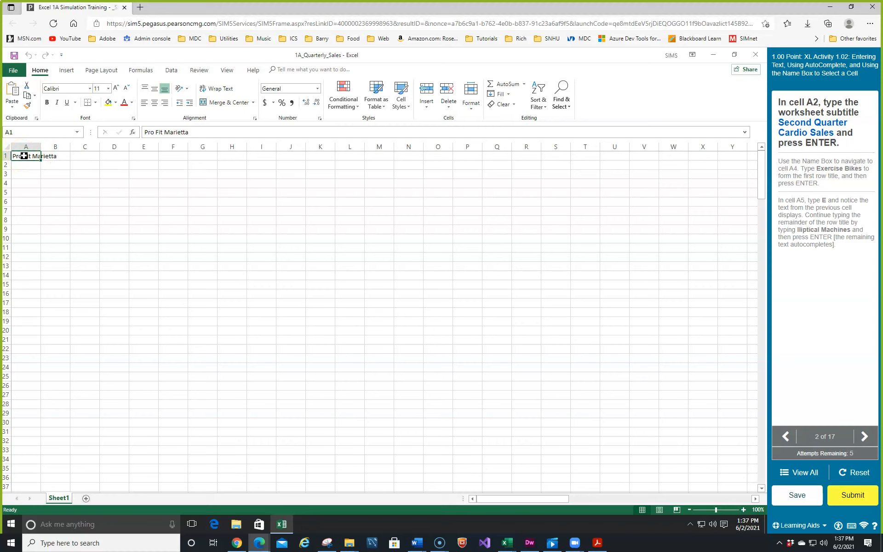
{"action": "left_click", "coordinate": [25, 164]}
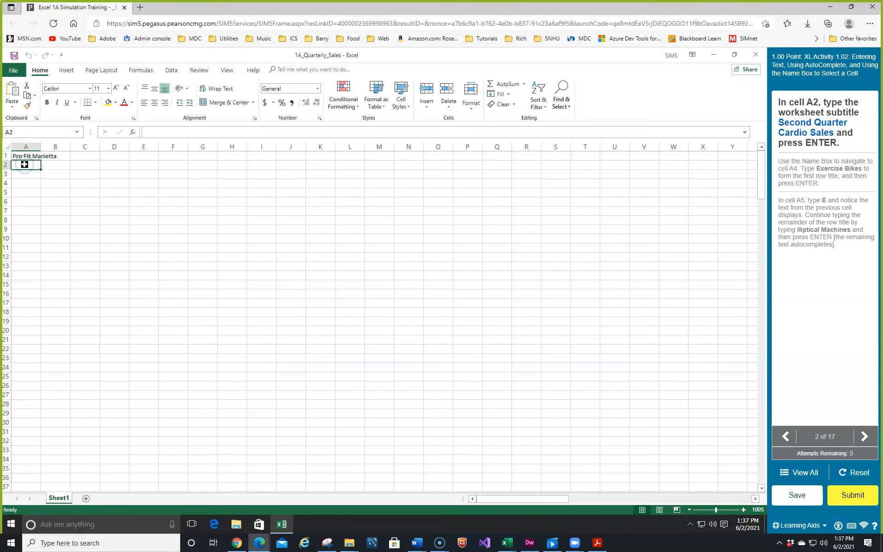
{"action": "type", "text": "Second Quarter Cardio Sales"}
{"action": "key", "text": "Return"}
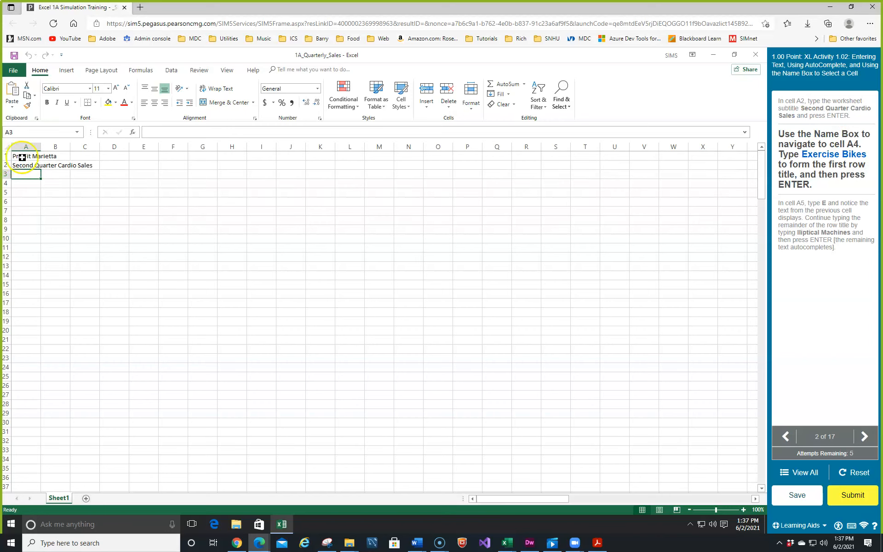
Jump to cell A4 using the Name Box and enter the row title Exercise Bikes
{"action": "left_click", "coordinate": [31, 133]}
{"action": "type", "text": "a4"}
{"action": "key", "text": "Return"}
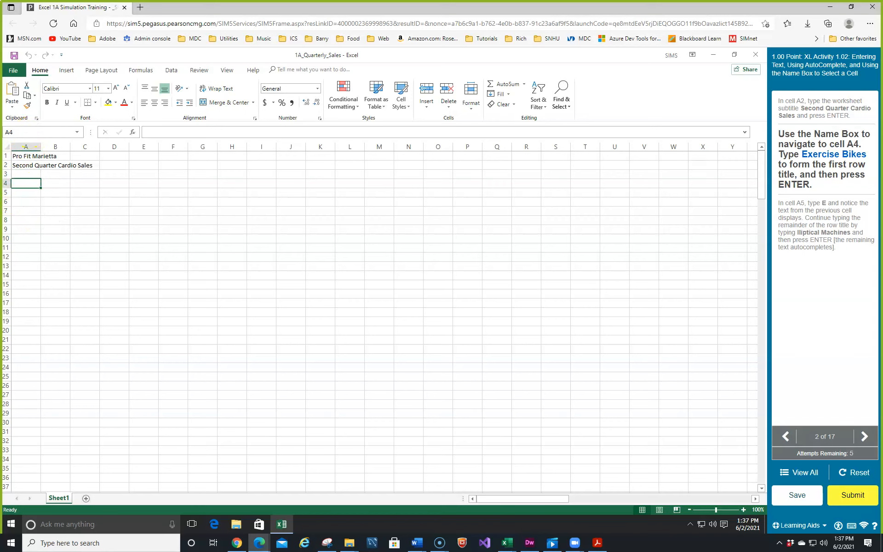
{"action": "type", "text": "Exercise Bikes"}
{"action": "key", "text": "Return"}
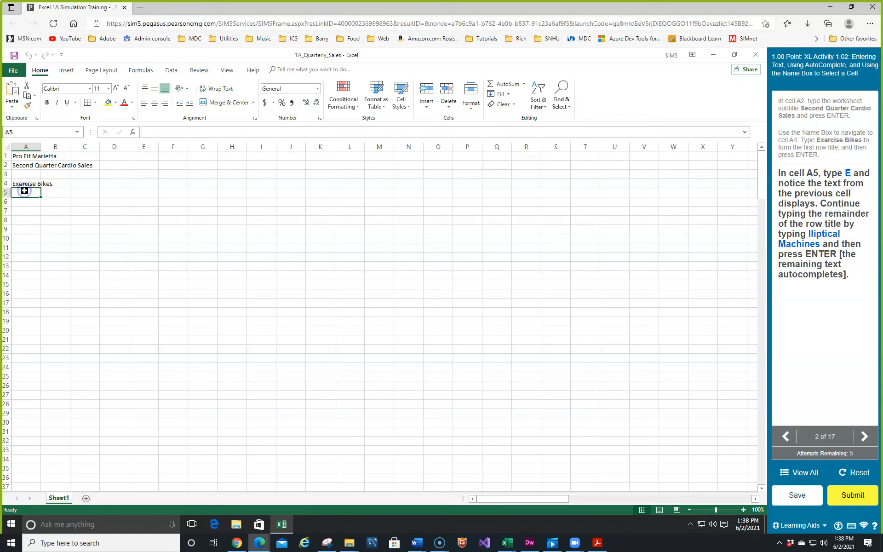
Enter the row title Elliptical Machines in cell A5, replacing the AutoComplete suggestion and correcting the spelling
{"action": "left_click", "coordinate": [113, 193]}
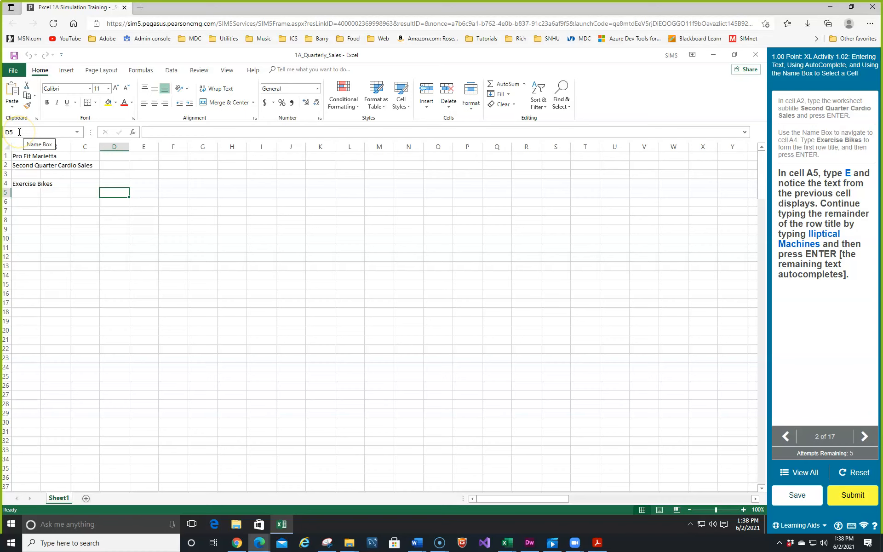
{"action": "left_click", "coordinate": [19, 193]}
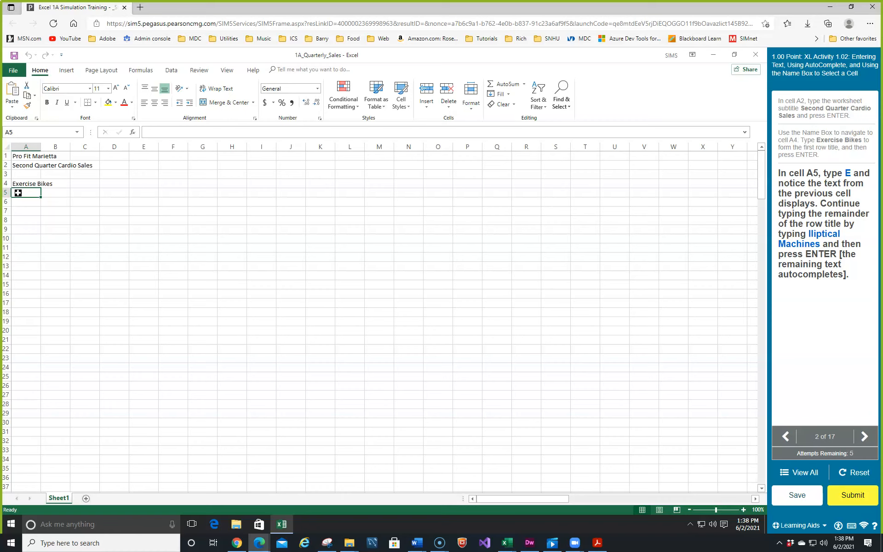
{"action": "type", "text": "E"}
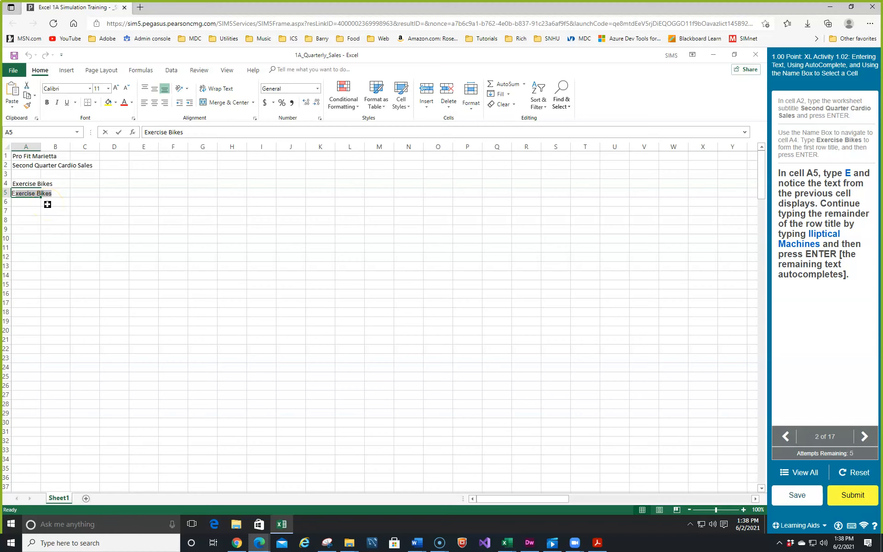
{"action": "type", "text": "llptical Machines"}
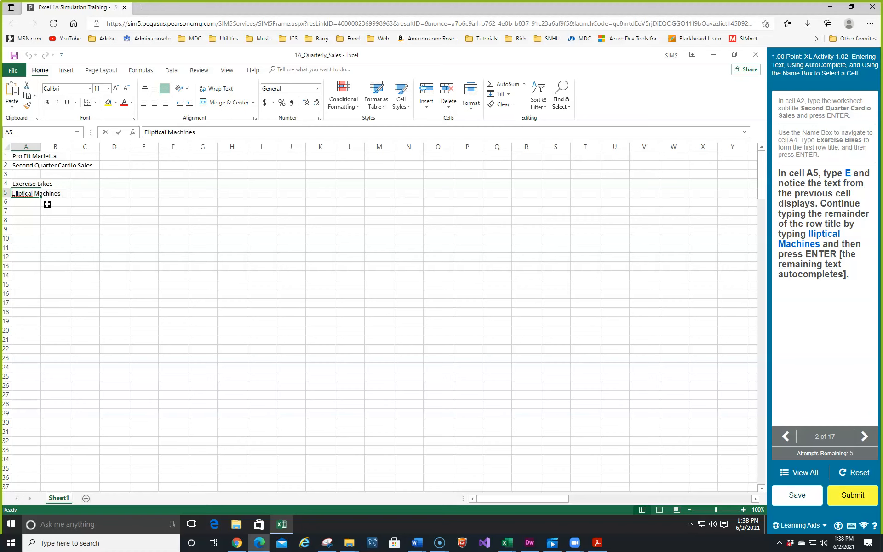
{"action": "left_click", "coordinate": [147, 133]}
{"action": "key", "text": "Right"}
{"action": "type", "text": "i"}
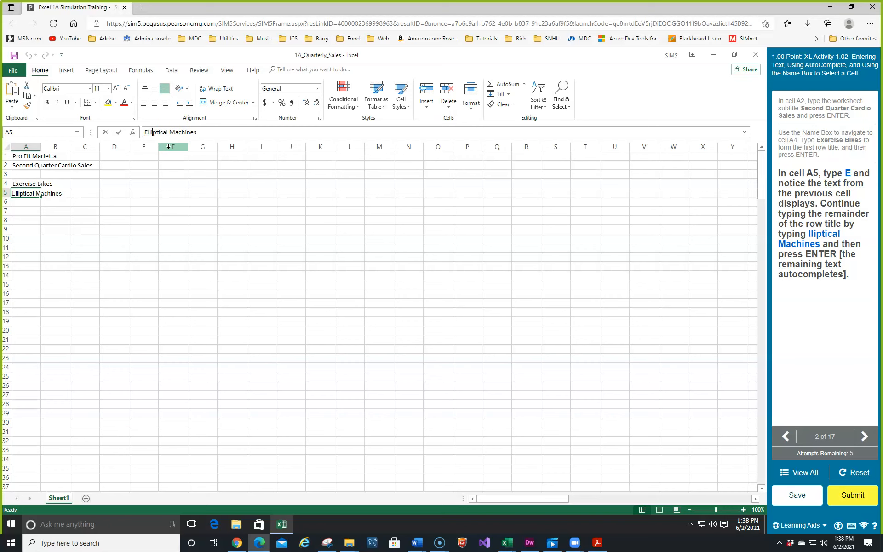
{"action": "key", "text": "Return"}
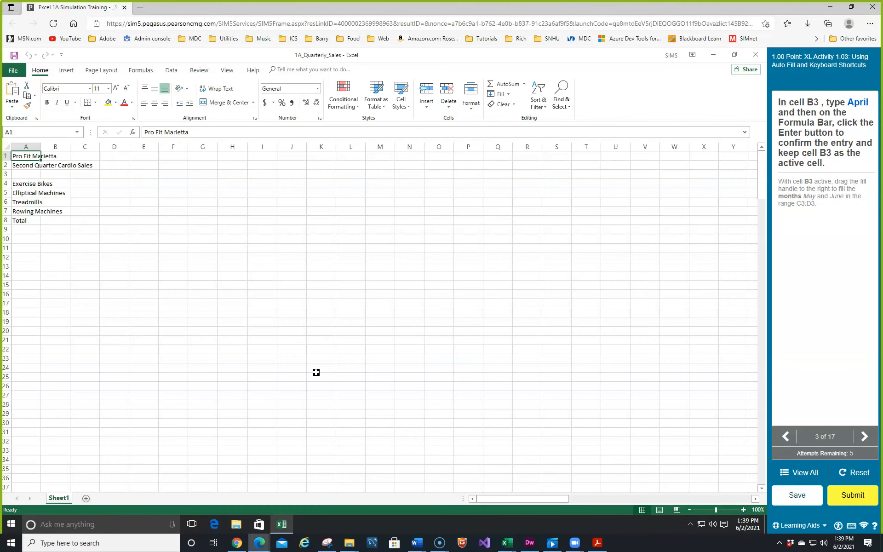
Enter April in cell B3, keeping it the active cell, and auto-fill May and June across C3:D3
{"action": "left_click", "coordinate": [59, 174]}
{"action": "type", "text": "Apri"}
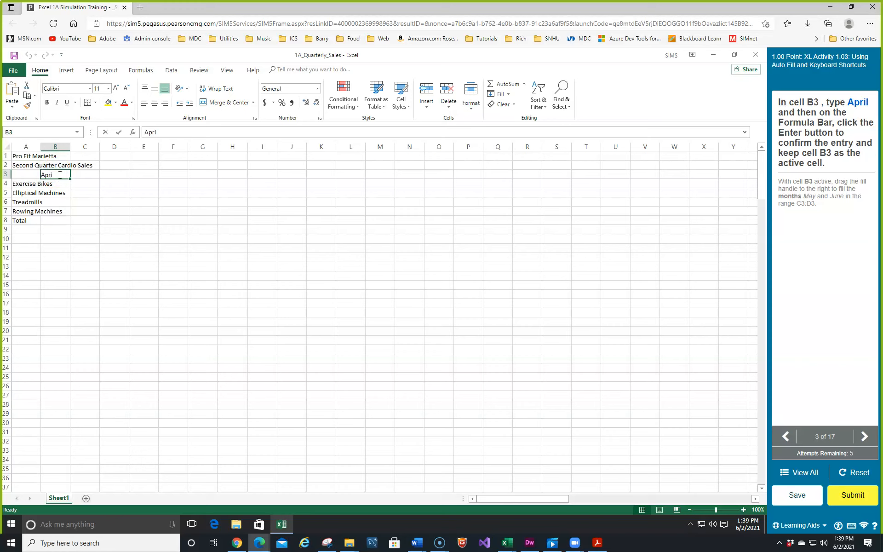
{"action": "type", "text": "l"}
{"action": "left_click", "coordinate": [120, 133]}
{"action": "left_click", "coordinate": [119, 134]}
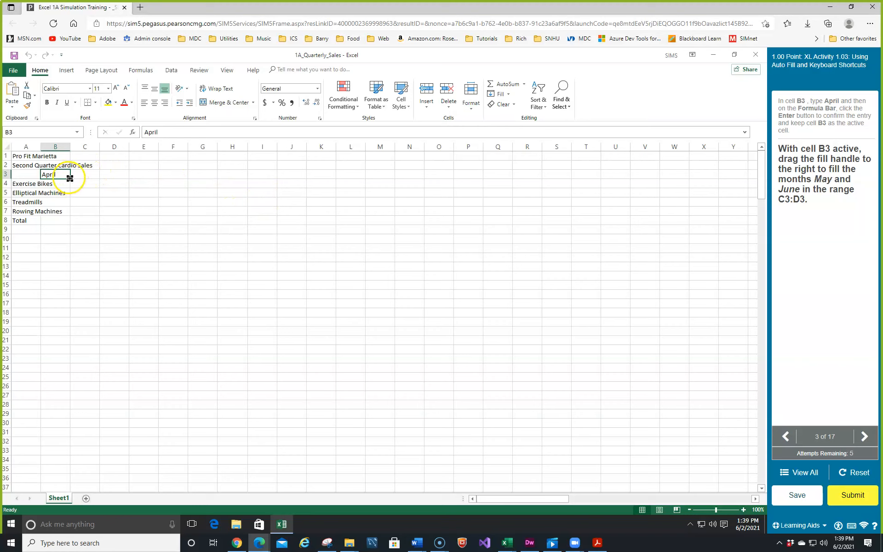
{"action": "left_click_drag", "start_coordinate": [69, 177], "coordinate": [109, 177]}
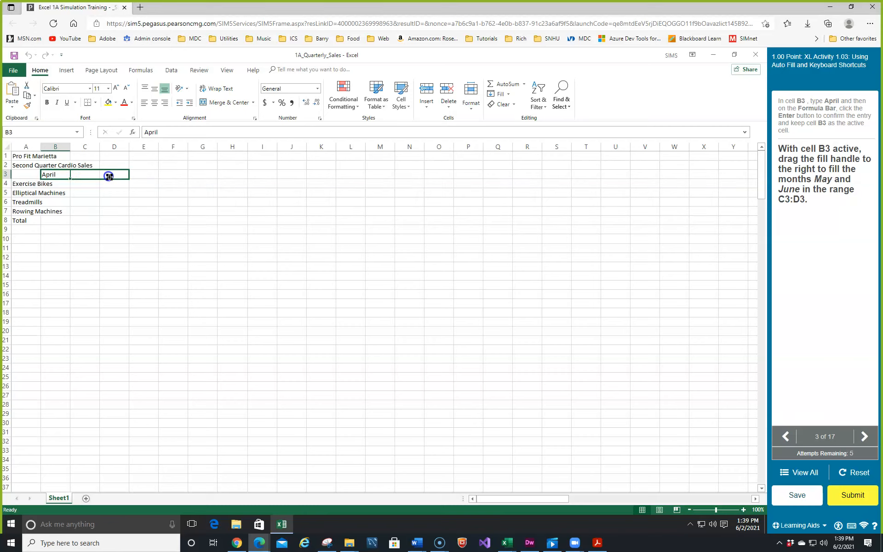
{"action": "left_click_drag", "start_coordinate": [109, 177], "coordinate": [109, 176]}
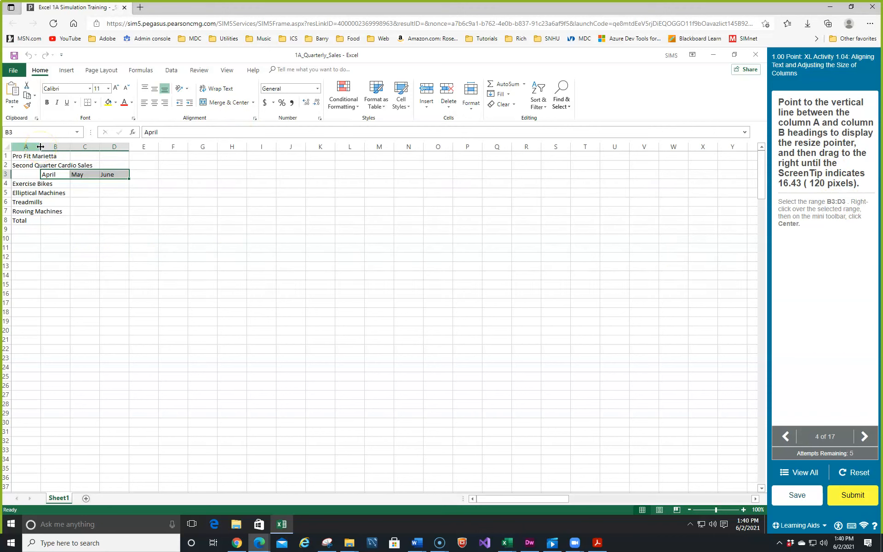
Widen column A to 16.43 (120 pixels)
{"action": "left_click_drag", "start_coordinate": [41, 147], "coordinate": [41, 147]}
{"action": "left_click_drag", "start_coordinate": [40, 146], "coordinate": [67, 153]}
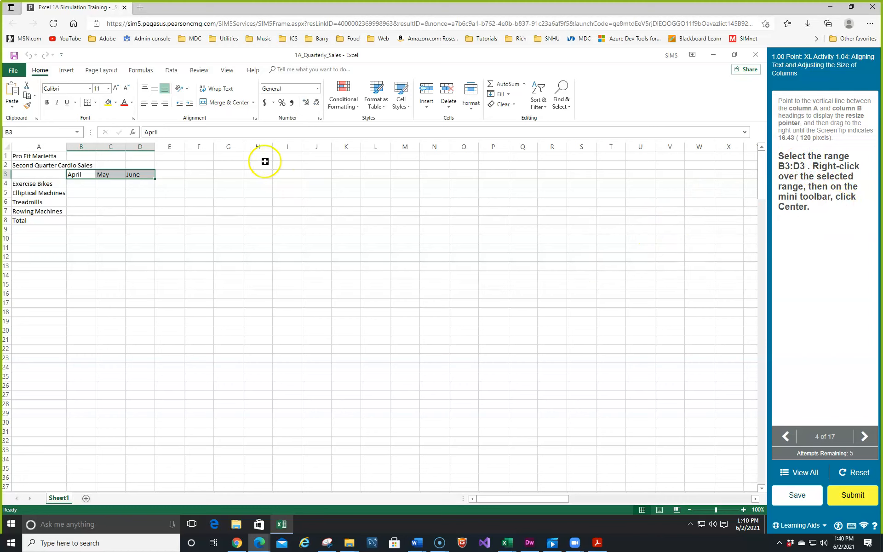
Center the month headings horizontally in the range B3:D3
{"action": "left_click", "coordinate": [78, 173]}
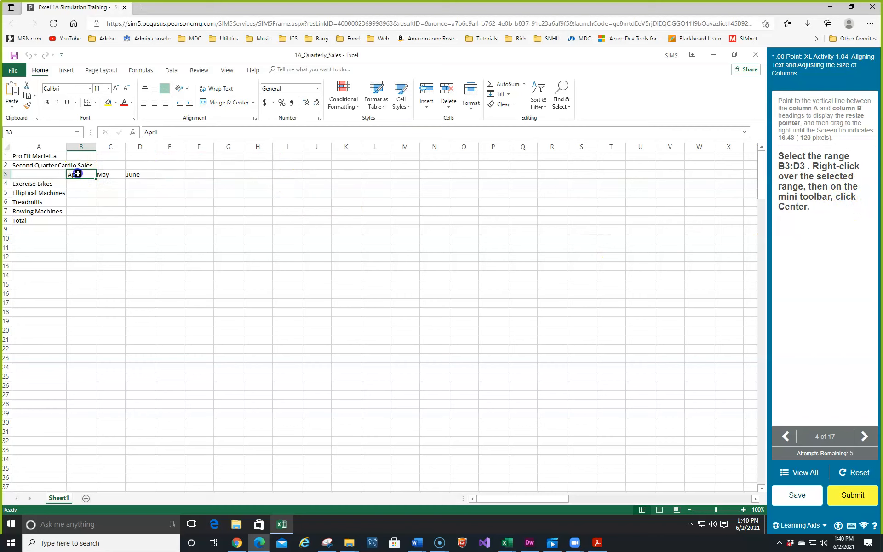
{"action": "left_click_drag", "start_coordinate": [78, 173], "coordinate": [130, 178]}
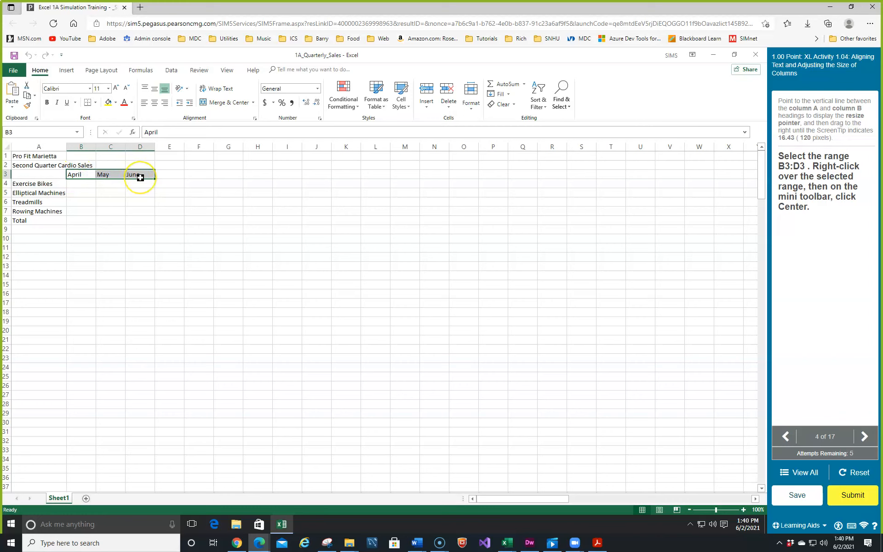
{"action": "right_click", "coordinate": [137, 174]}
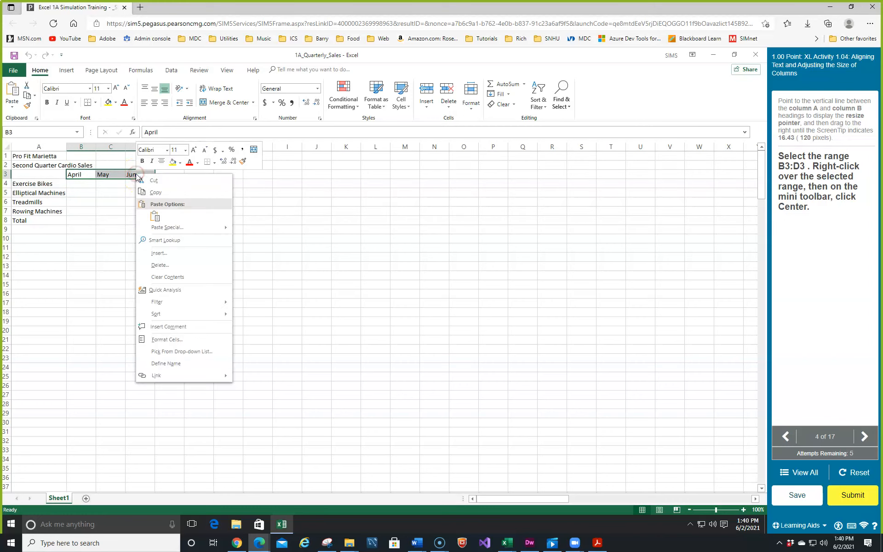
{"action": "left_click", "coordinate": [161, 161]}
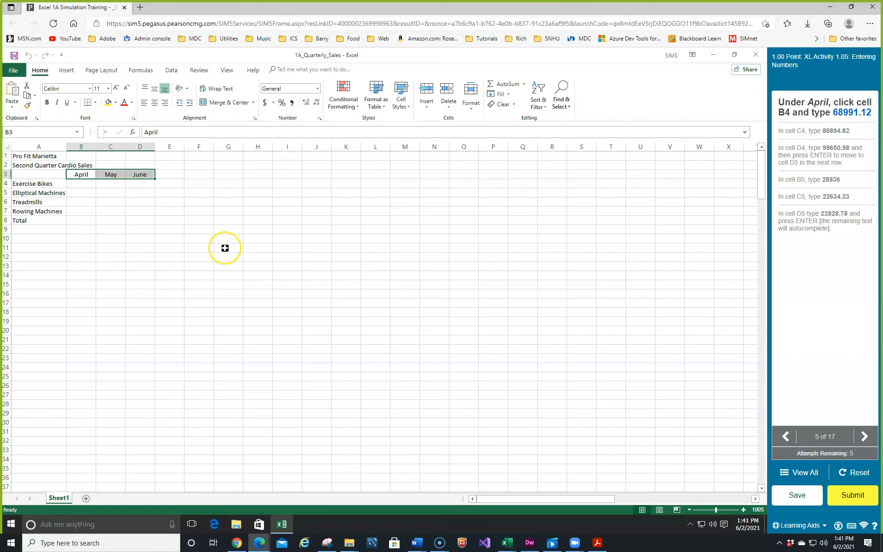
{"action": "left_click", "coordinate": [165, 104]}
{"action": "left_click", "coordinate": [163, 90]}
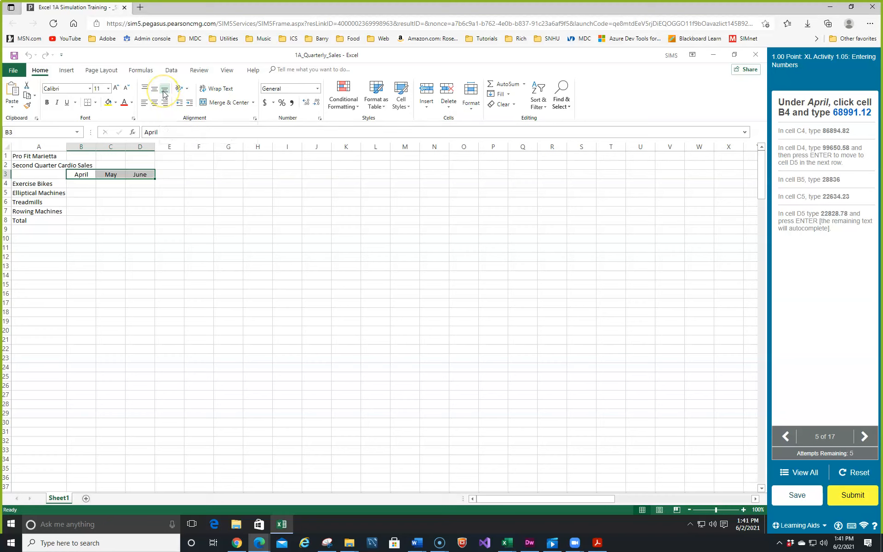
{"action": "left_click", "coordinate": [154, 91]}
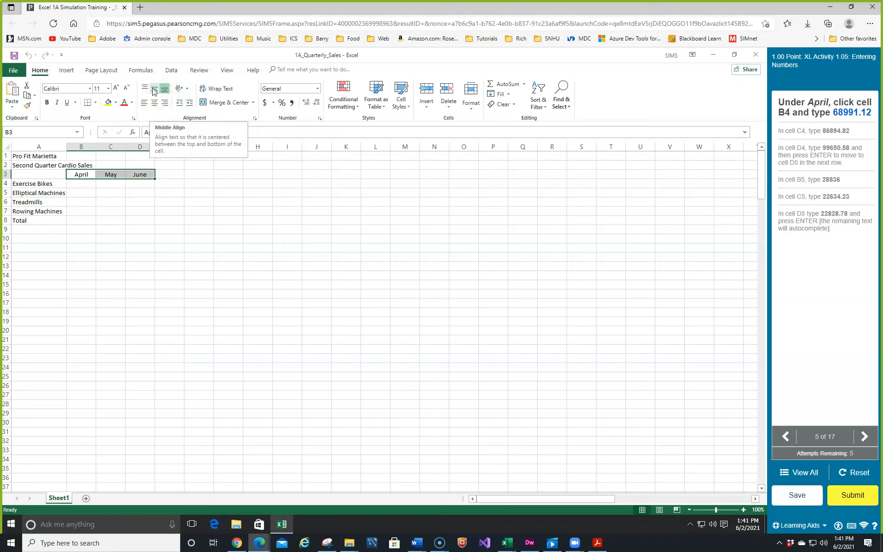
{"action": "left_click", "coordinate": [165, 92]}
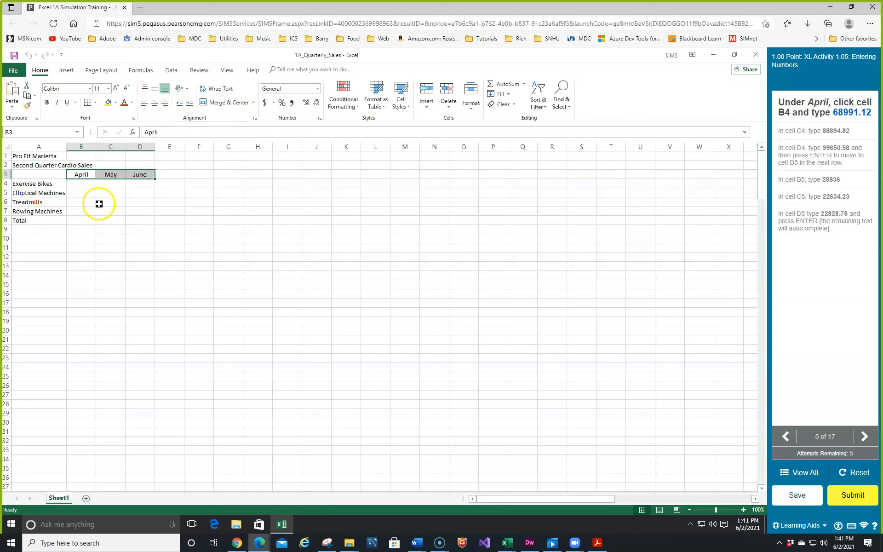
{"action": "left_click", "coordinate": [73, 186]}
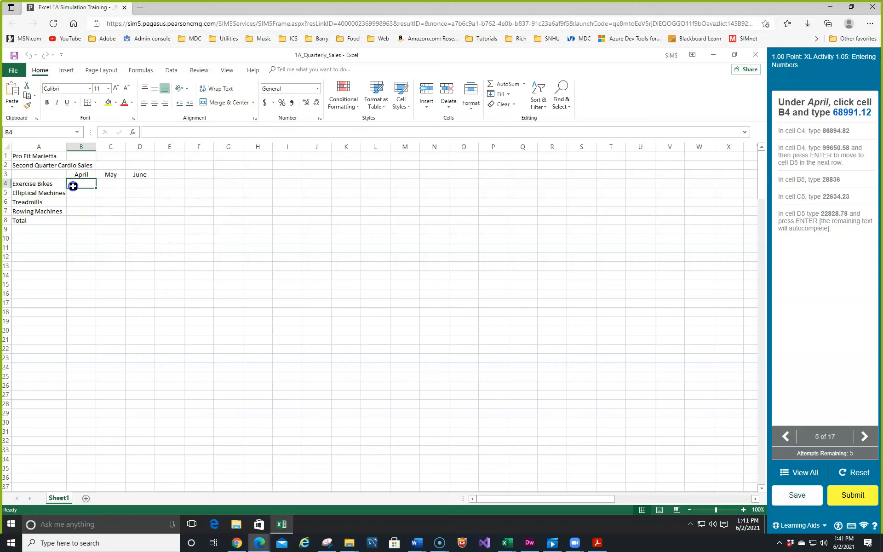
{"action": "type", "text": "38991.12"}
{"action": "left_click", "coordinate": [207, 209]}
{"action": "key", "text": "Return"}
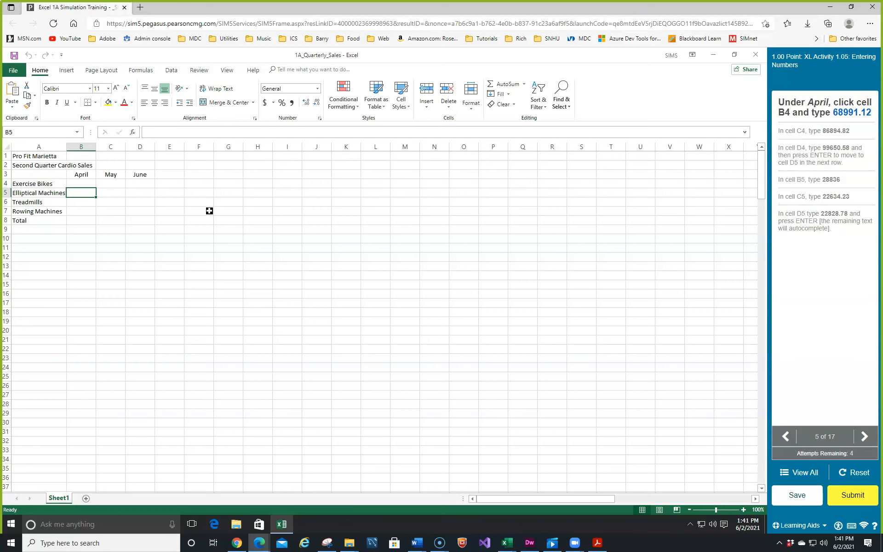
Enter 68991.12 in cell B4 as the April sales for Exercise Bikes
{"action": "left_click", "coordinate": [72, 183]}
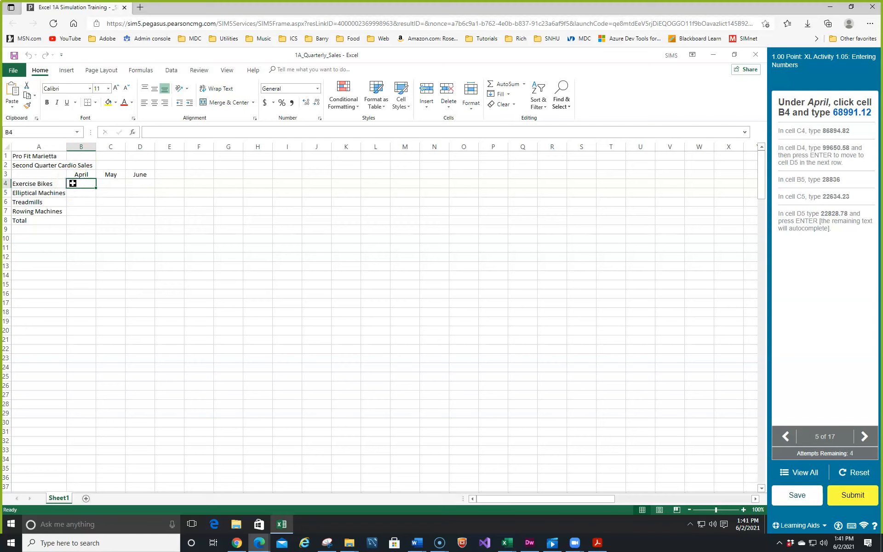
{"action": "type", "text": "68991.12"}
{"action": "key", "text": "Return"}
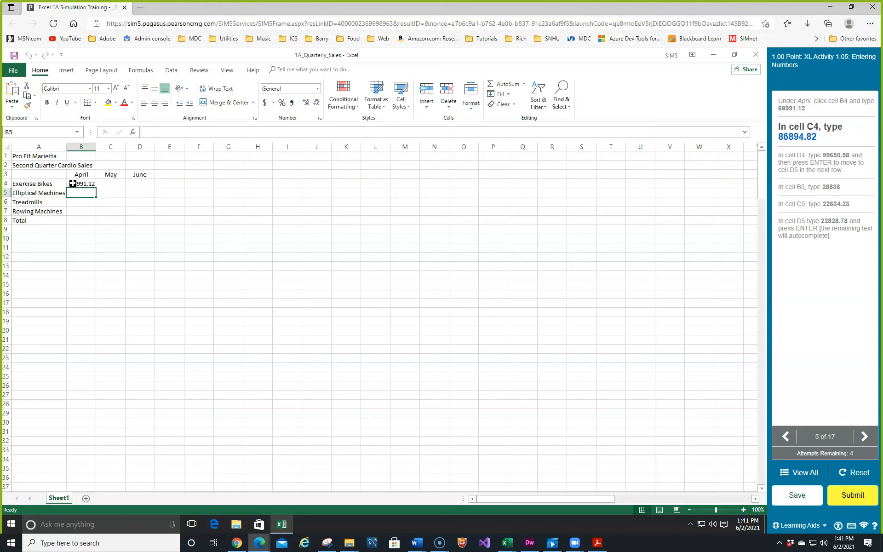
{"action": "type", "text": "86894.82"}
{"action": "key", "text": "Return"}
{"action": "type", "text": "86894.82"}
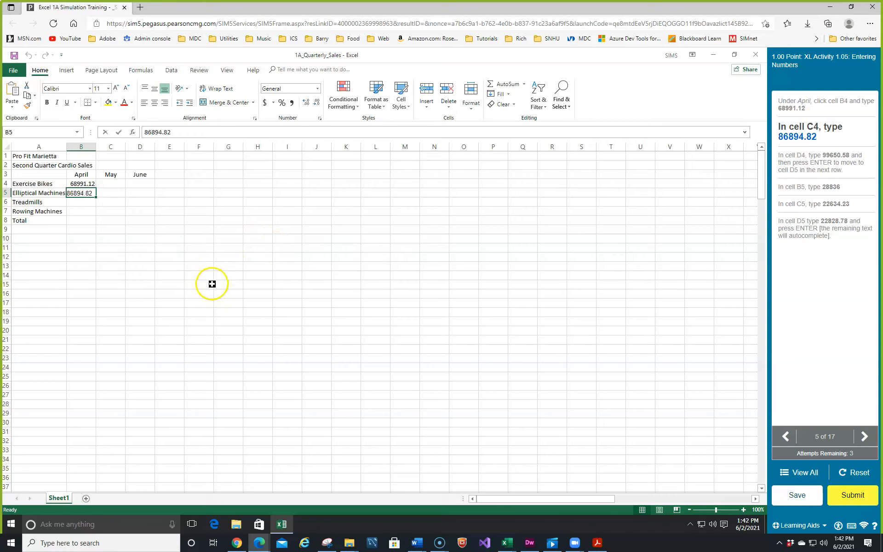
{"action": "key", "text": "Return"}
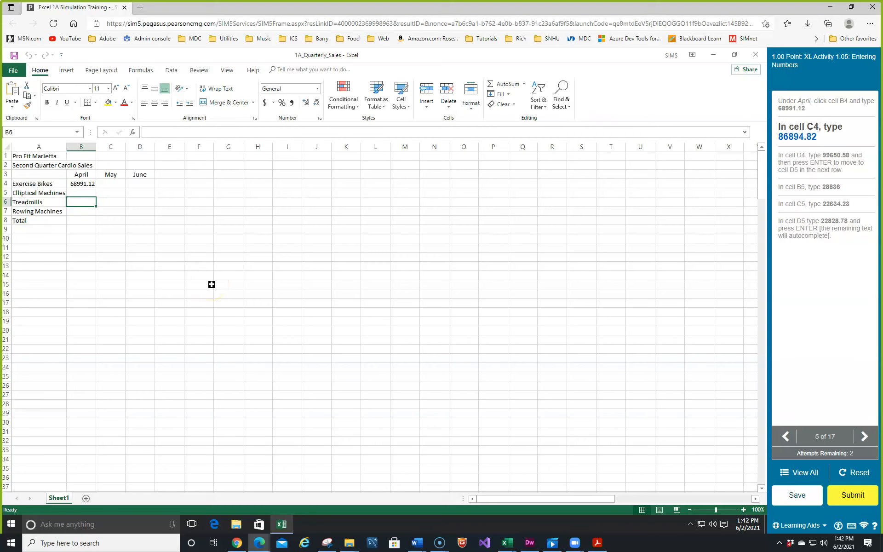
Enter 86894.82 in cell C4 as the May sales for Exercise Bikes and move on to cell D4
{"action": "key", "text": "Up"}
{"action": "key", "text": "Up"}
{"action": "key", "text": "Right"}
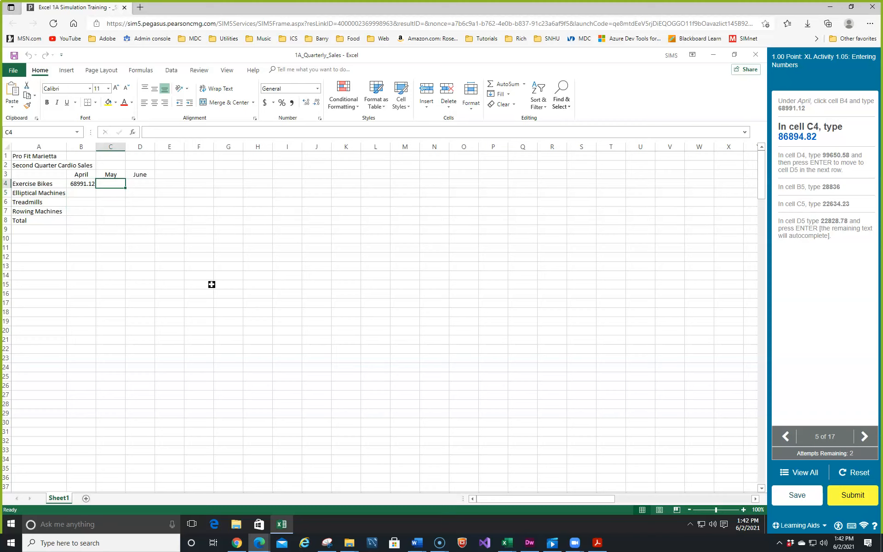
{"action": "type", "text": "86894.82"}
{"action": "key", "text": "Tab"}
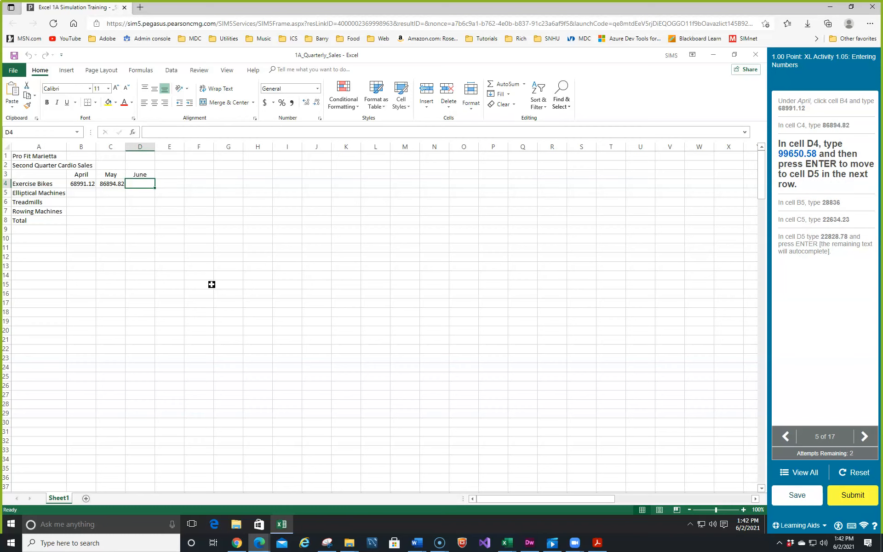
Enter 99650.58 in cell D4 as the June Exercise Bikes sales and 28836 in cell B5 as the April Elliptical Machines sales
{"action": "type", "text": "99650.58"}
{"action": "key", "text": "Return"}
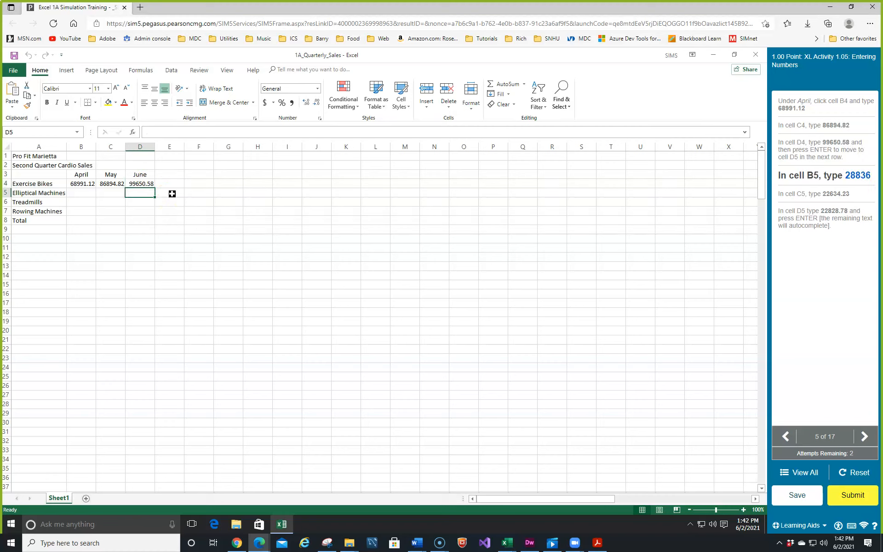
{"action": "key", "text": "Left"}
{"action": "key", "text": "Left"}
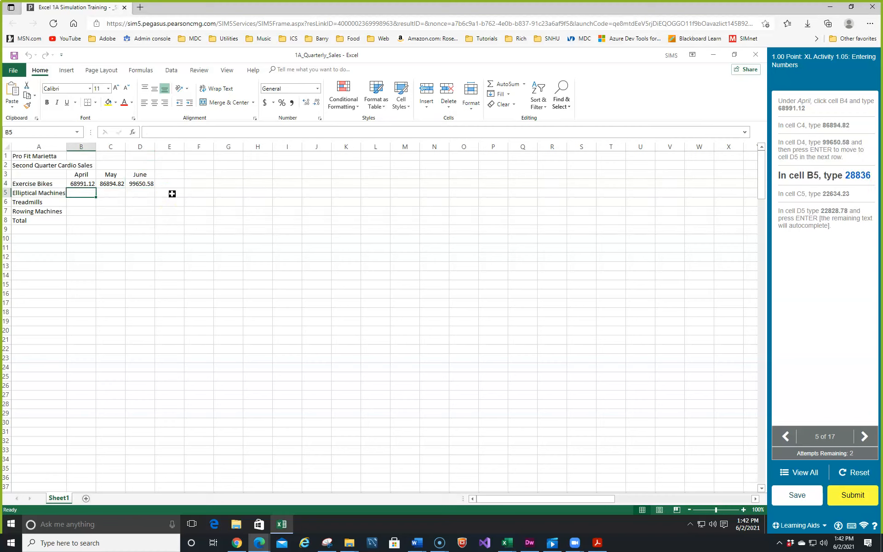
{"action": "type", "text": "28836"}
{"action": "key", "text": "Tab"}
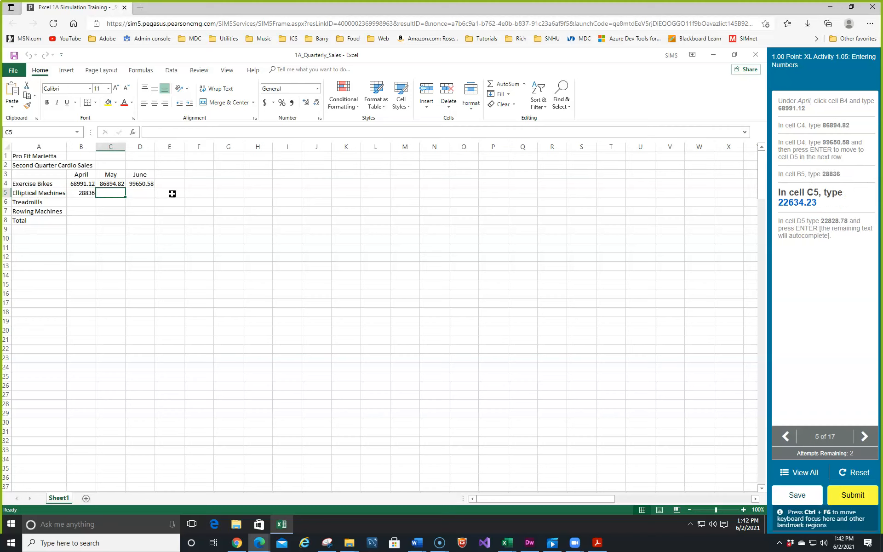
Enter the Elliptical Machines sales for May and June, 22634.23 in cell C5 and 22828.78 in cell D5
{"action": "type", "text": "22634.23"}
{"action": "key", "text": "Return"}
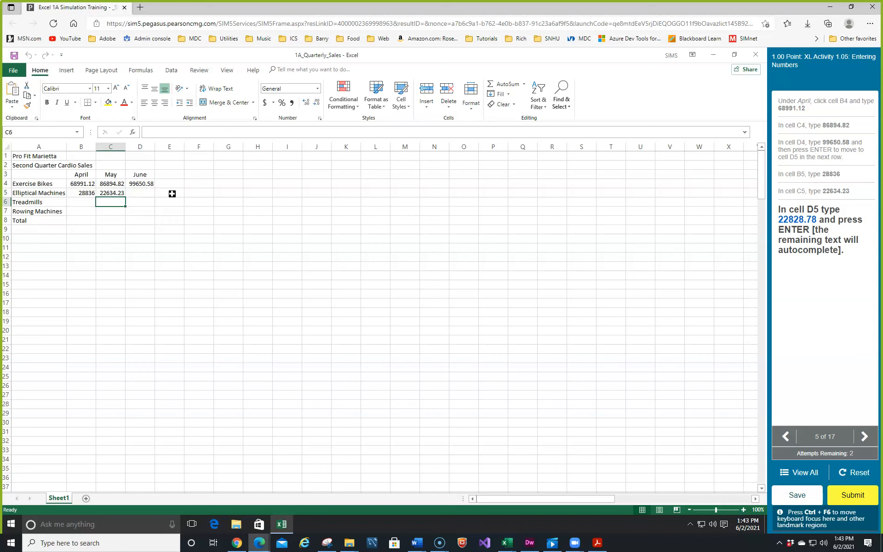
{"action": "key", "text": "Right"}
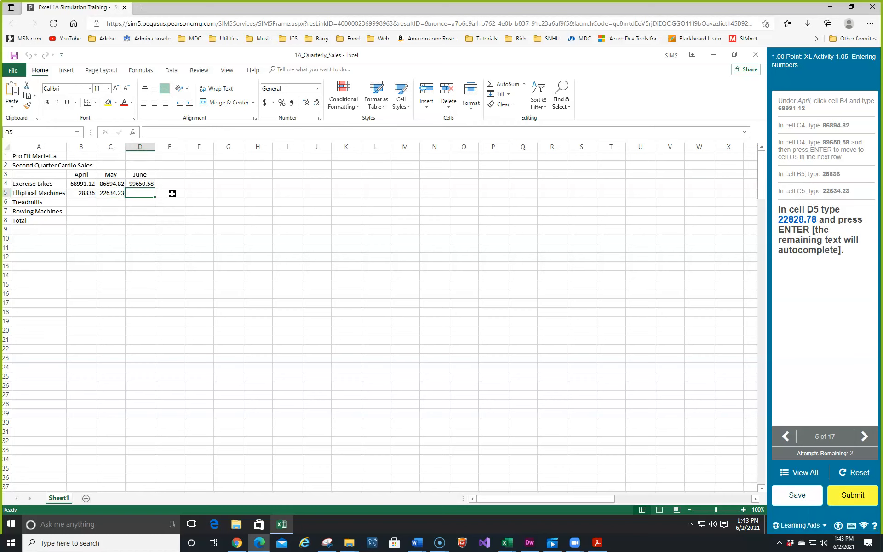
{"action": "type", "text": "228"}
{"action": "type", "text": "87"}
{"action": "key", "text": "BackSpace"}
{"action": "key", "text": "BackSpace"}
{"action": "type", "text": "78"}
{"action": "key", "text": "Return"}
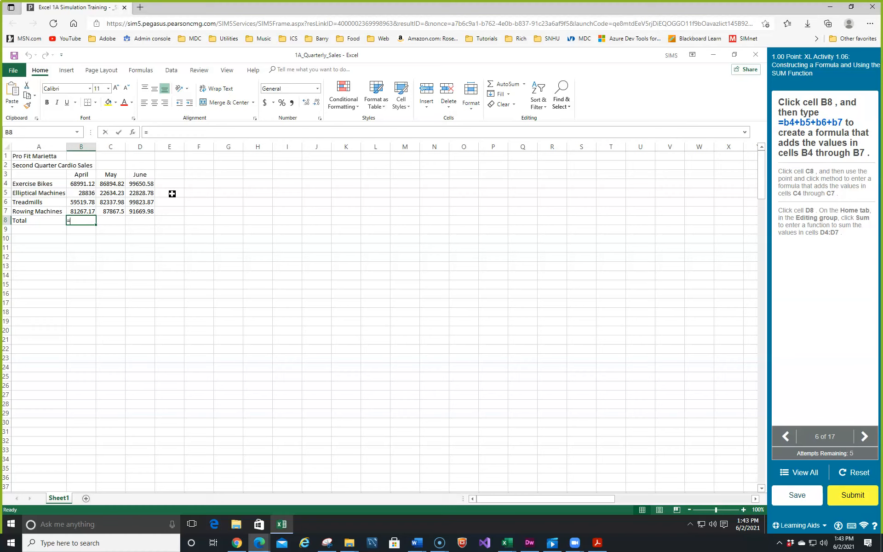
Complete the formula =b4+b5+b6+b7 in cell B8 to total the April sales
{"action": "type", "text": "b4+b5"}
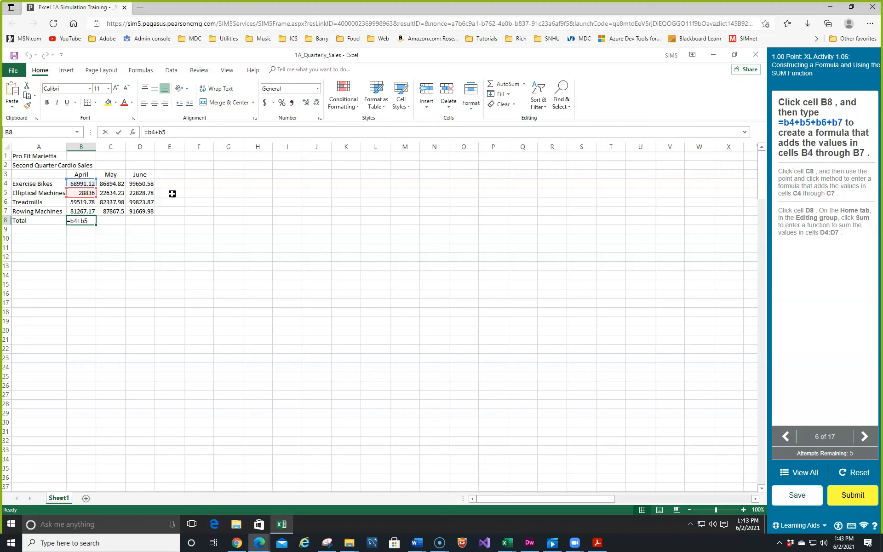
{"action": "type", "text": "+b"}
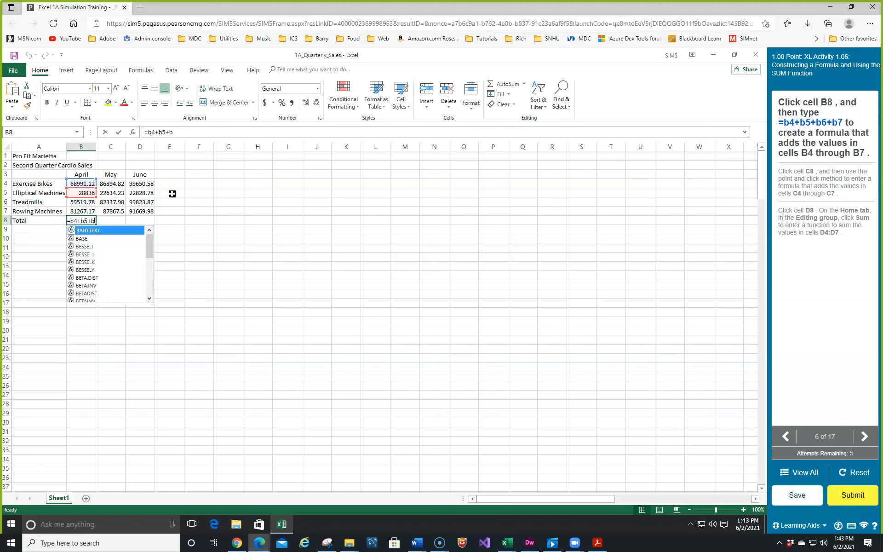
{"action": "type", "text": "6+b"}
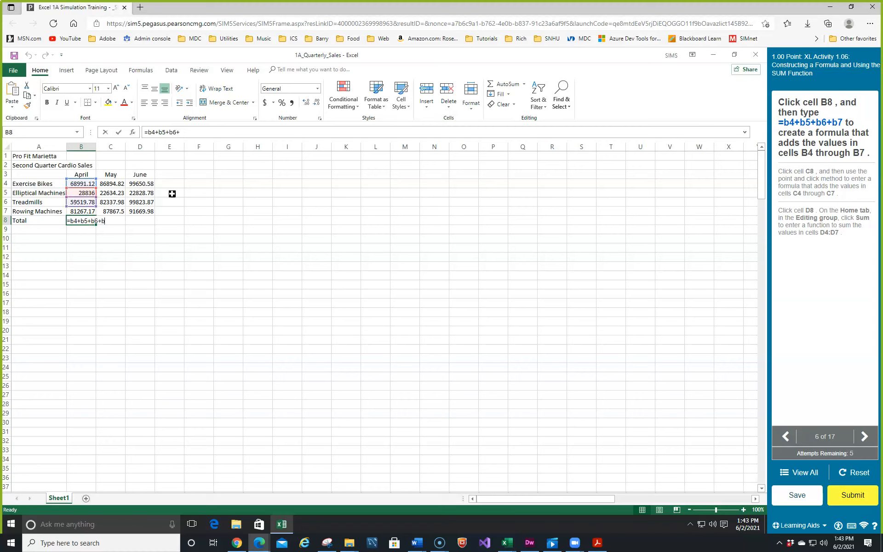
{"action": "type", "text": "7"}
{"action": "key", "text": "Return"}
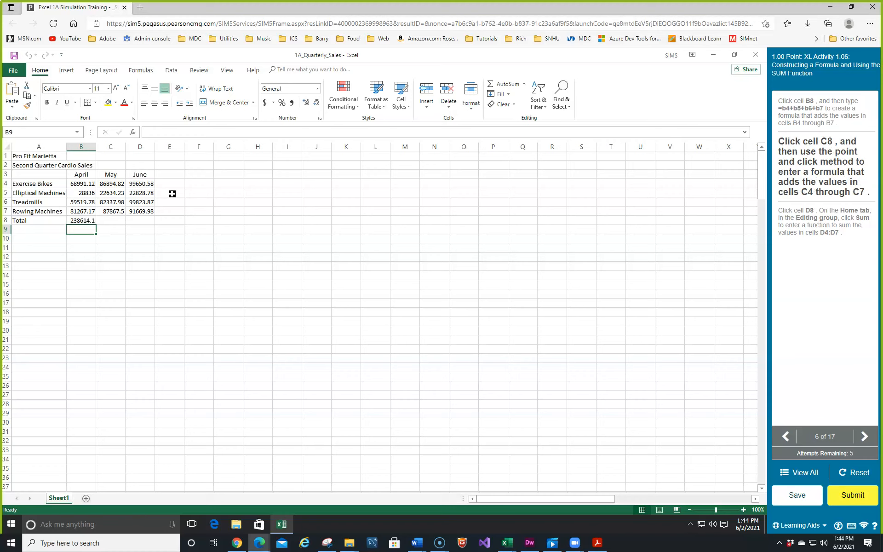
Build the formula =C4+C5+C6+C7 in cell C8 with the point-and-click method to total the May sales
{"action": "key", "text": "Up"}
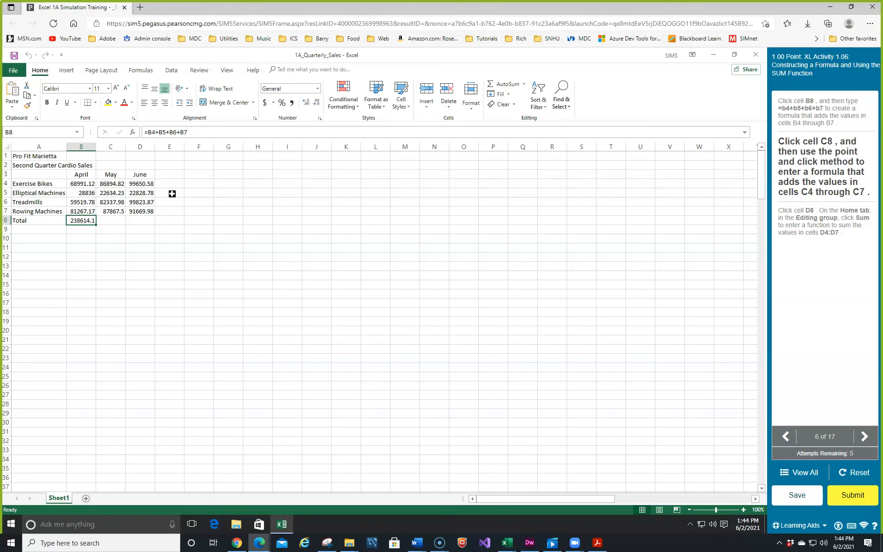
{"action": "left_click", "coordinate": [117, 219]}
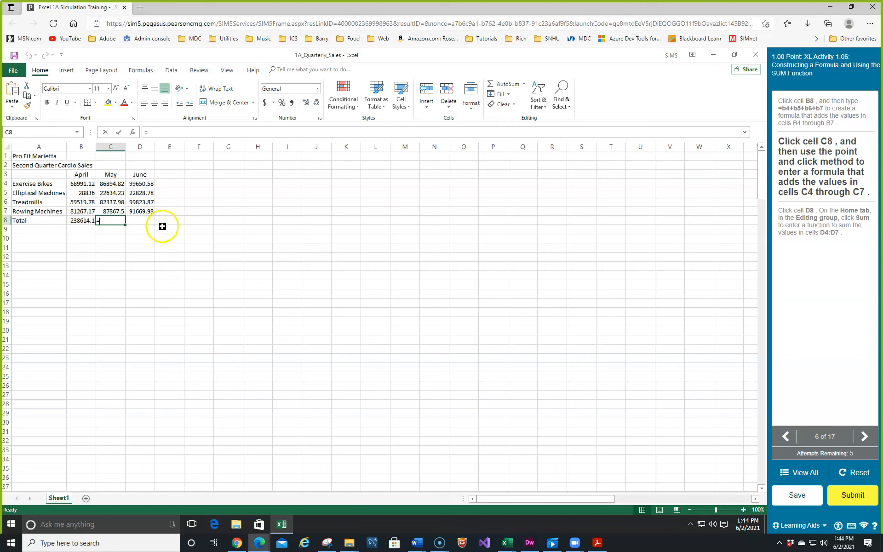
{"action": "left_click", "coordinate": [114, 184]}
{"action": "type", "text": "+"}
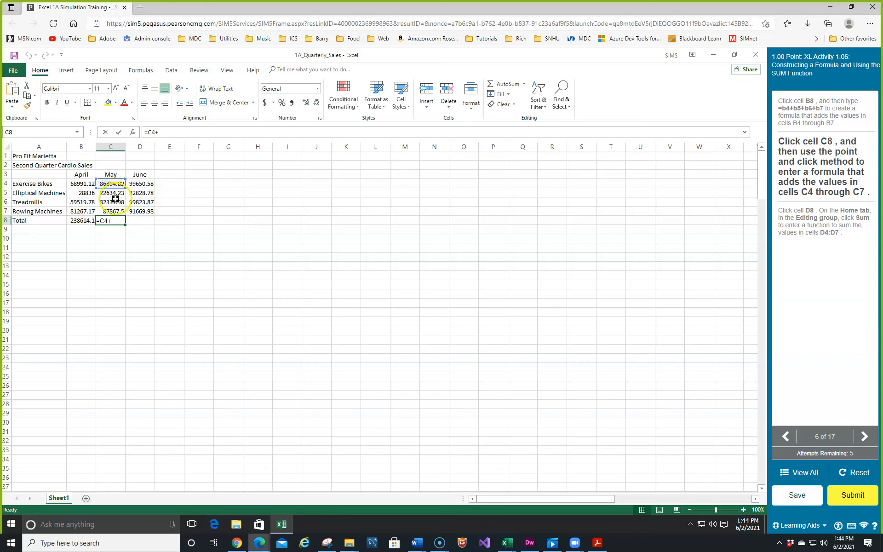
{"action": "left_click", "coordinate": [111, 194]}
{"action": "type", "text": "+"}
{"action": "left_click", "coordinate": [112, 203]}
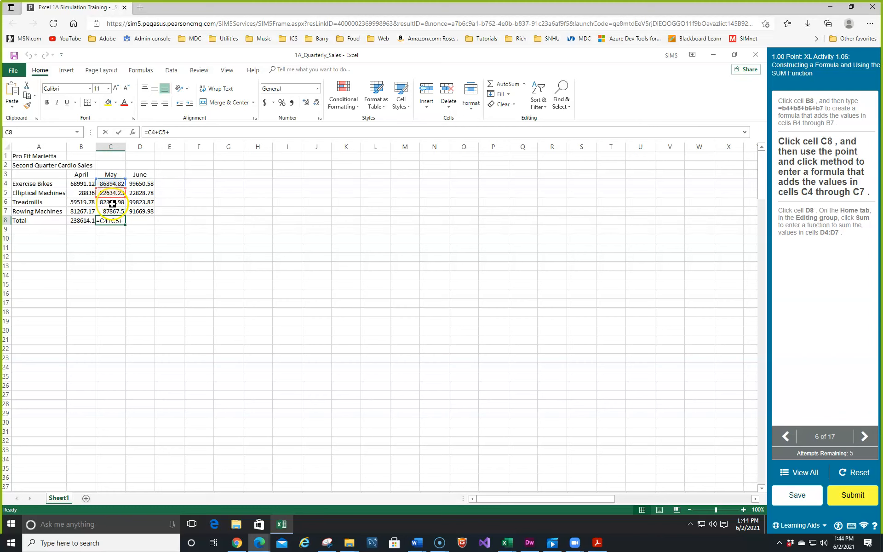
{"action": "type", "text": "+"}
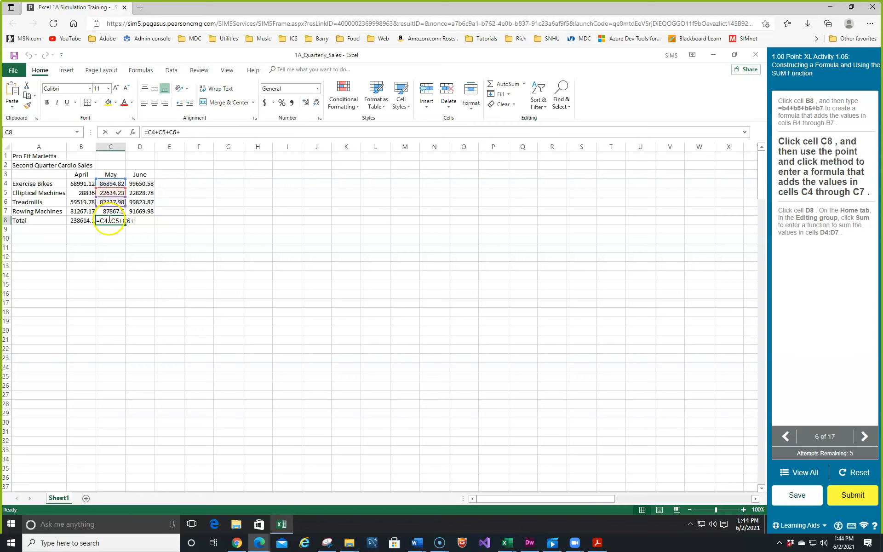
{"action": "left_click", "coordinate": [111, 211]}
{"action": "type", "text": "+"}
{"action": "key", "text": "Return"}
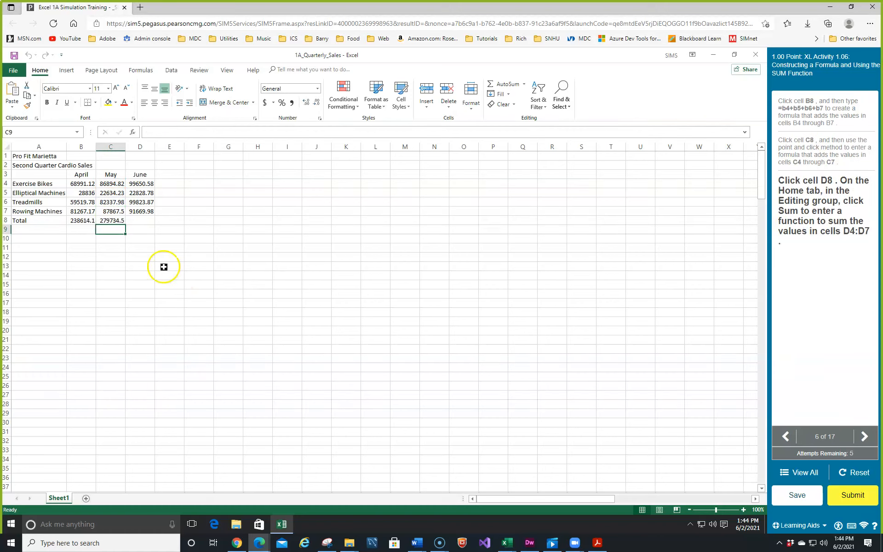
Total the June sales in cell D8 with the Sum function over the range D4:D7
{"action": "left_click", "coordinate": [140, 220]}
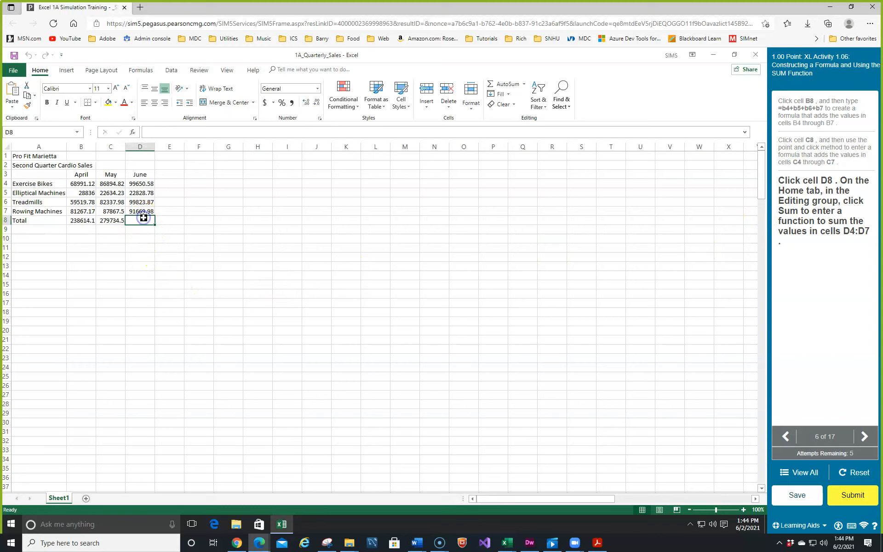
{"action": "left_click", "coordinate": [524, 84]}
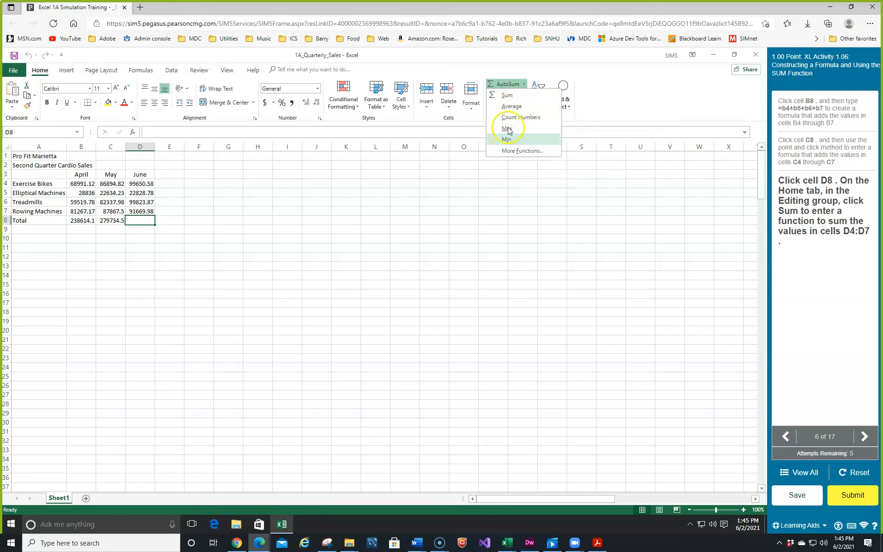
{"action": "left_click", "coordinate": [501, 85]}
{"action": "left_click", "coordinate": [501, 84]}
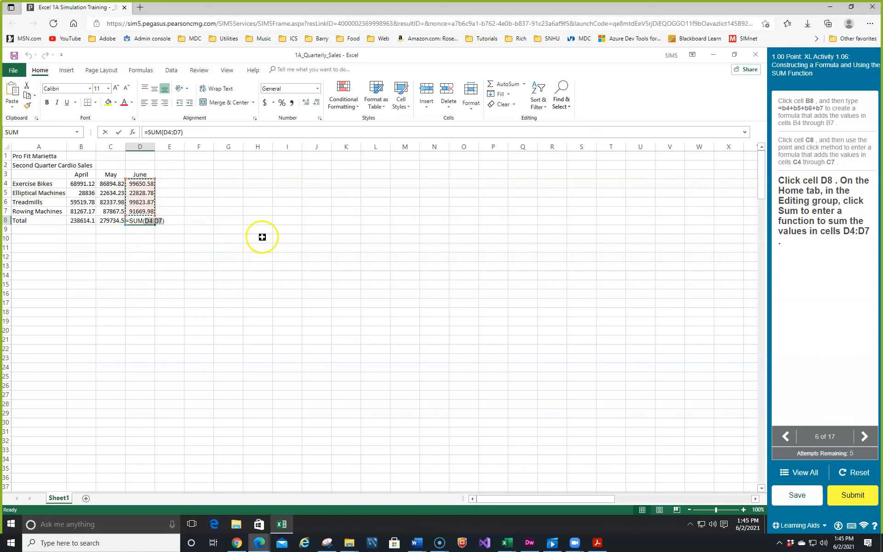
{"action": "key", "text": "Return"}
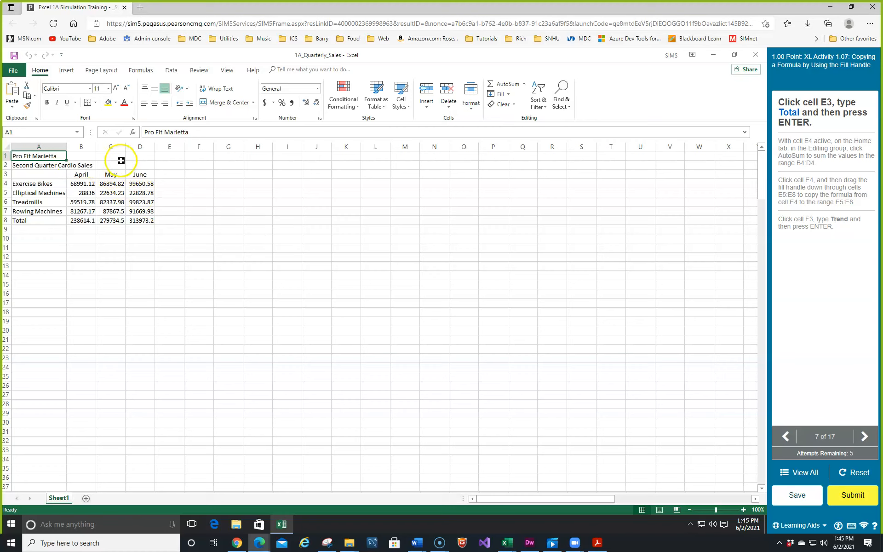
Enter the column heading Total in cell E3
{"action": "left_click", "coordinate": [168, 175]}
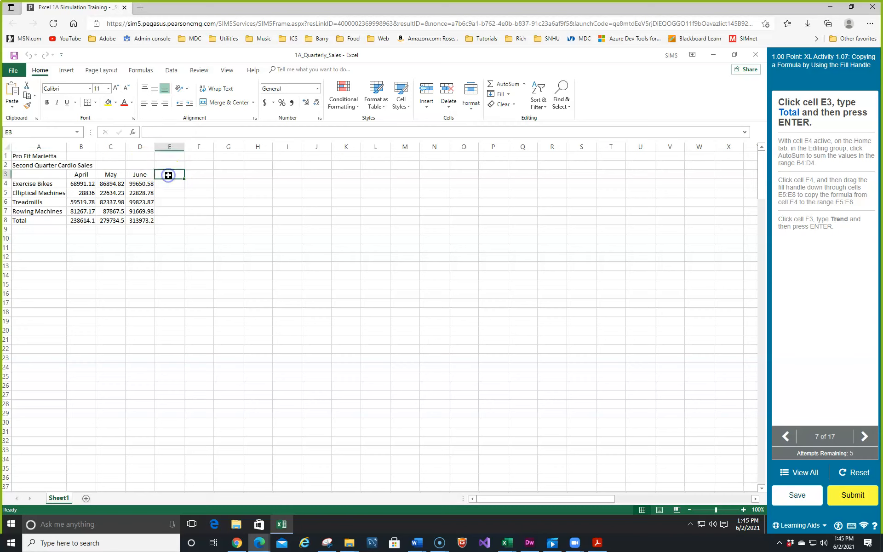
{"action": "type", "text": "Total"}
{"action": "key", "text": "Return"}
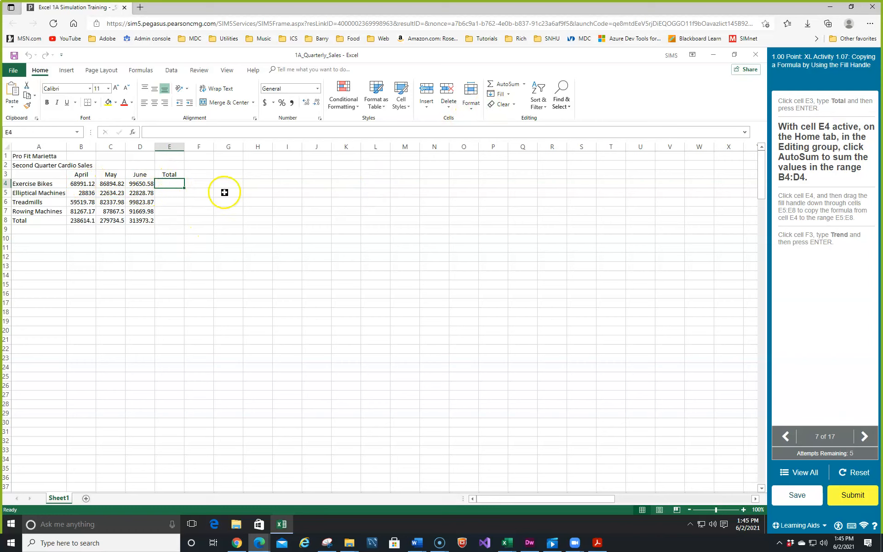
Sum the range B4:D4 in cell E4 with AutoSum and fill the formula down through E5:E8
{"action": "left_click", "coordinate": [504, 86]}
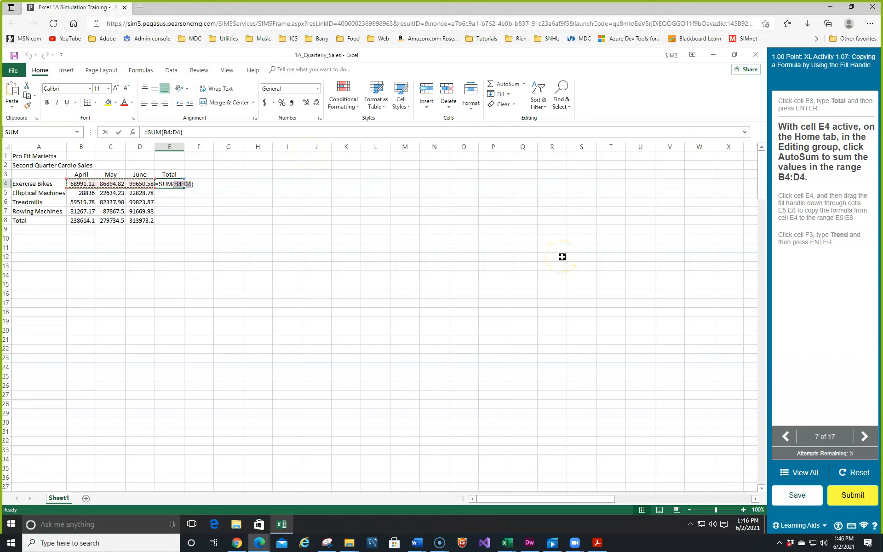
{"action": "key", "text": "Return"}
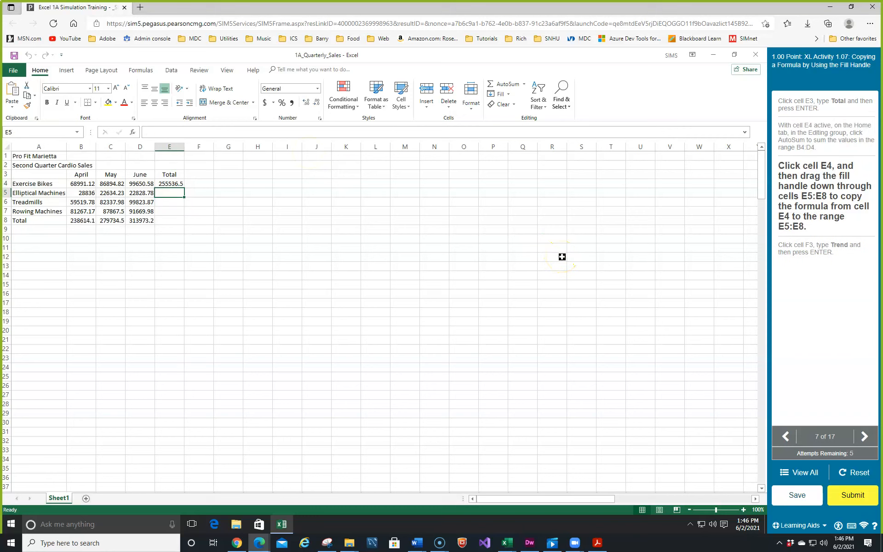
{"action": "left_click", "coordinate": [179, 183]}
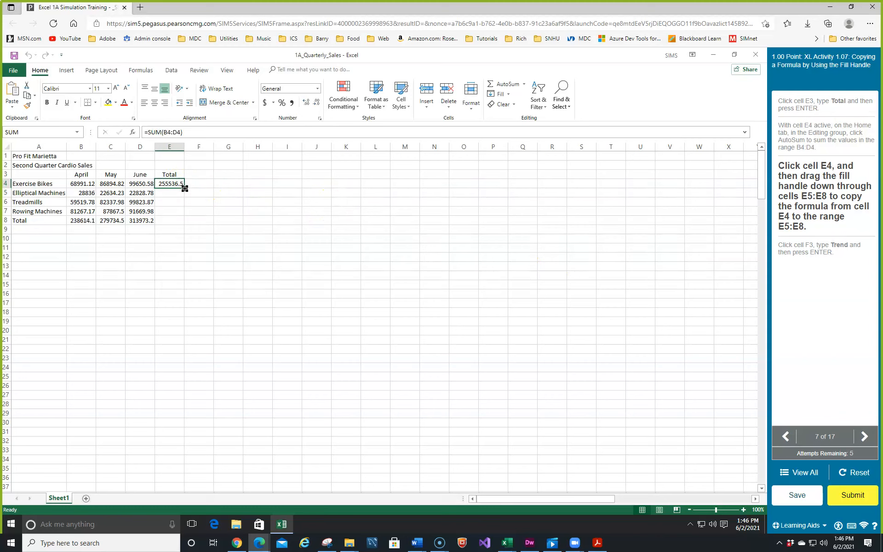
{"action": "left_click_drag", "start_coordinate": [185, 188], "coordinate": [184, 188]}
{"action": "left_click_drag", "start_coordinate": [184, 189], "coordinate": [182, 220]}
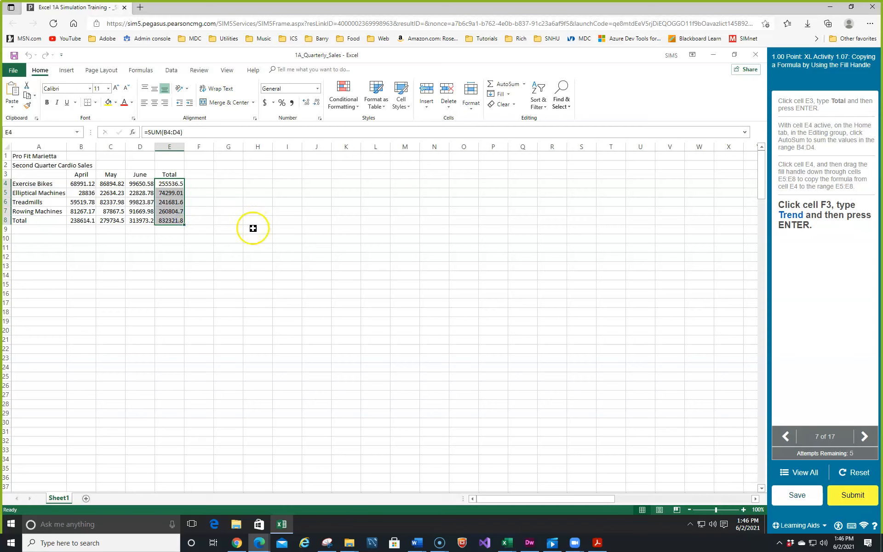
Examine the original SUM formula in cell E4 and its copies in cells E5 and E6 for their relative cell references
{"action": "left_click", "coordinate": [167, 188]}
{"action": "left_click", "coordinate": [170, 130]}
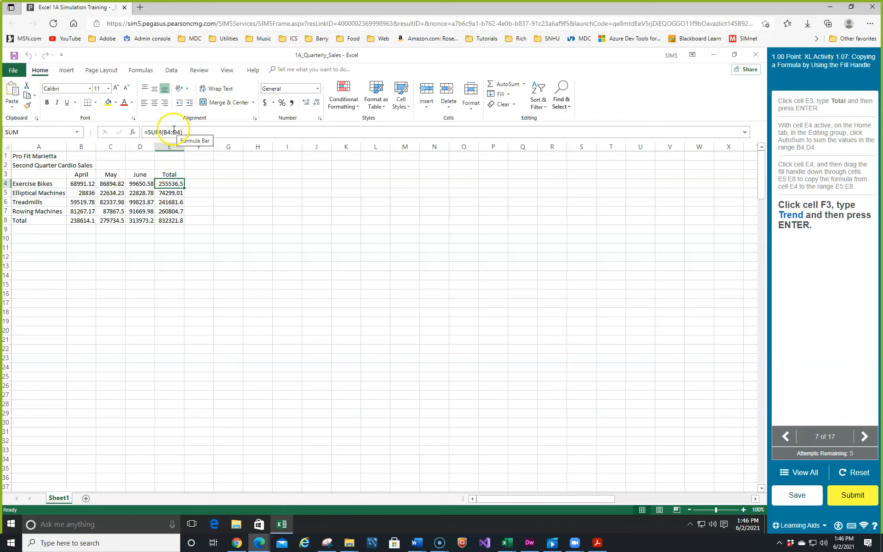
{"action": "left_click", "coordinate": [168, 193]}
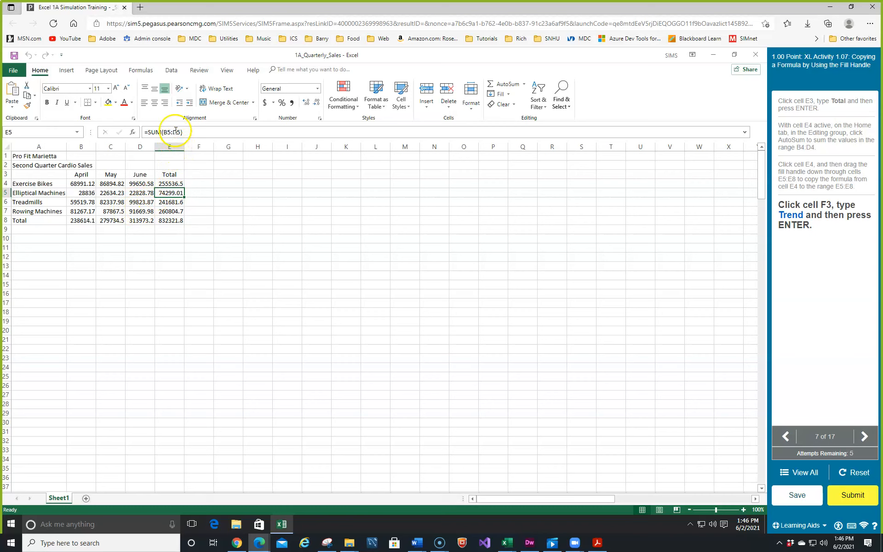
{"action": "left_click", "coordinate": [170, 193]}
{"action": "left_click", "coordinate": [169, 203]}
{"action": "left_click", "coordinate": [168, 184]}
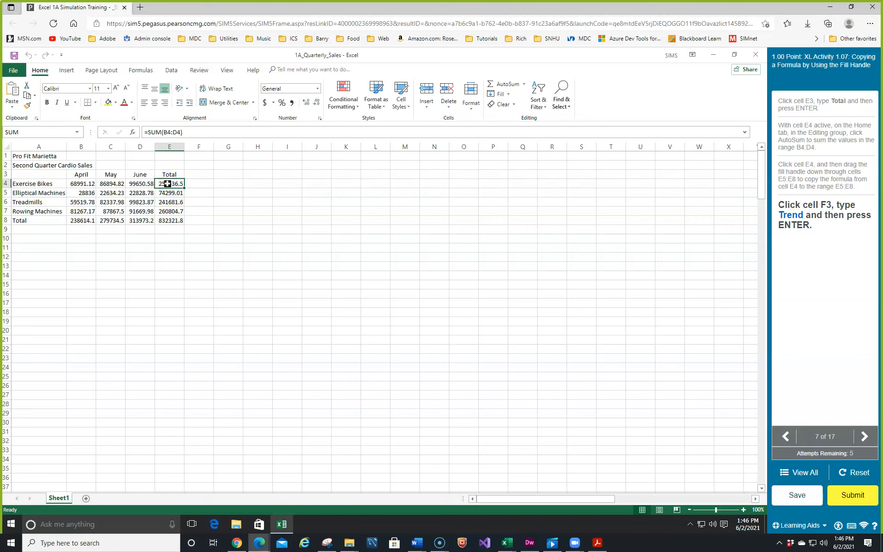
Enter the column heading Trend in cell F3
{"action": "left_click", "coordinate": [195, 178]}
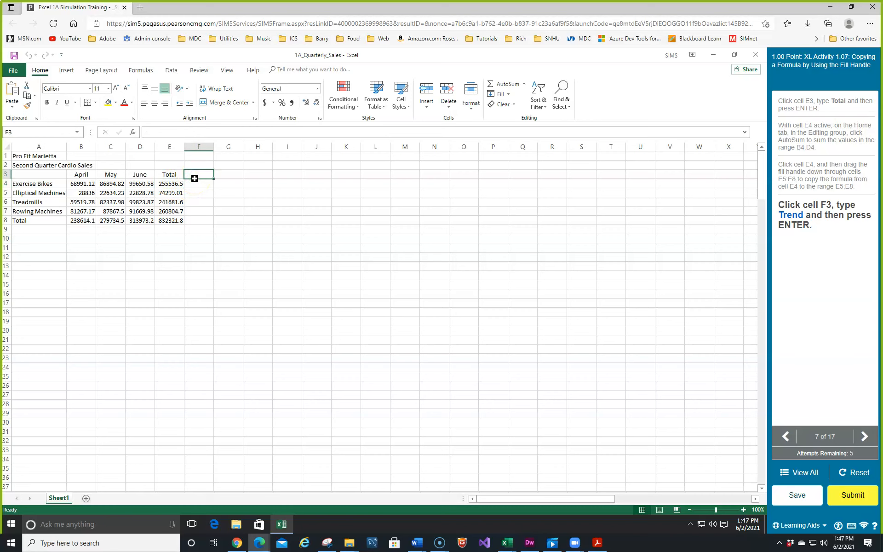
{"action": "type", "text": "Trend"}
{"action": "key", "text": "Return"}
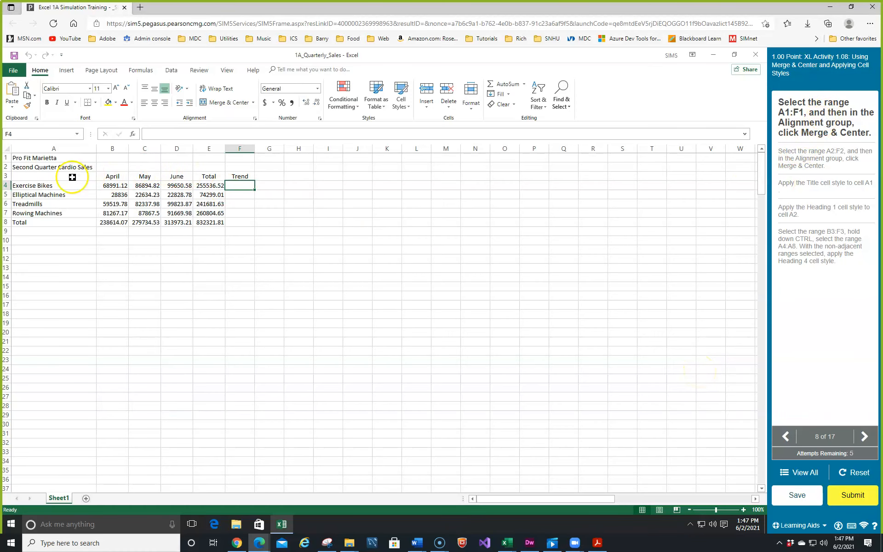
Merge and center the worksheet title Pro Fit Marietta across the range A1:F1
{"action": "left_click", "coordinate": [26, 158]}
{"action": "left_click_drag", "start_coordinate": [26, 157], "coordinate": [229, 158]}
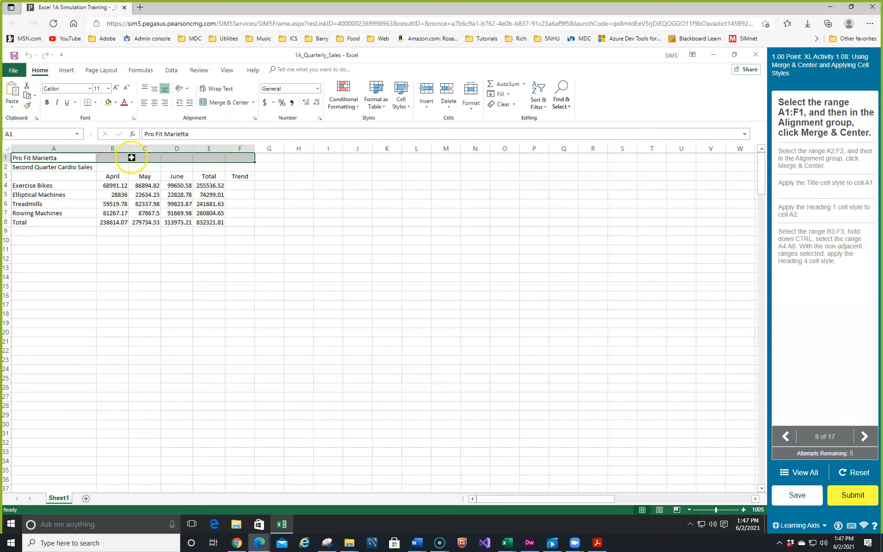
{"action": "right_click", "coordinate": [78, 157]}
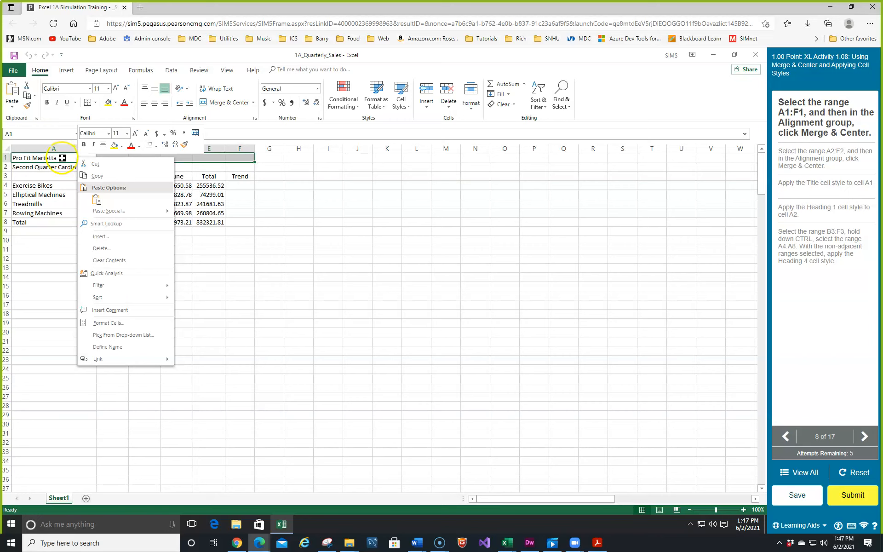
{"action": "left_click", "coordinate": [238, 103]}
{"action": "left_click", "coordinate": [239, 103]}
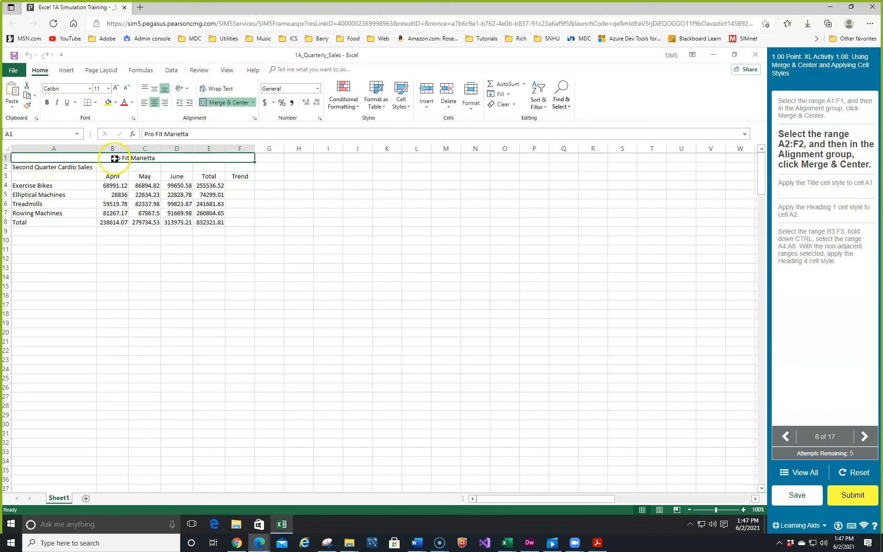
Merge and center the subtitle Second Quarter Cardio Sales across the range A2:F2
{"action": "left_click", "coordinate": [234, 155]}
{"action": "left_click_drag", "start_coordinate": [34, 167], "coordinate": [231, 172]}
{"action": "left_click", "coordinate": [233, 104]}
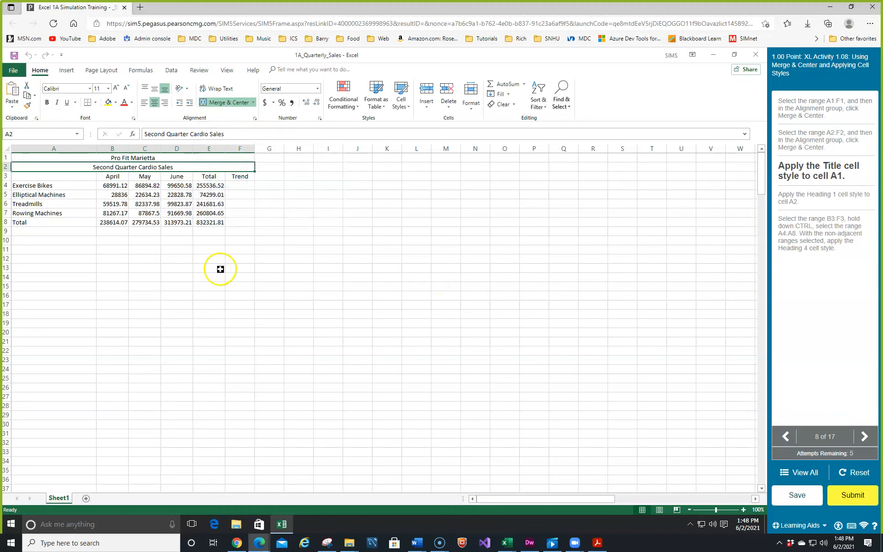
Apply the Title cell style to the worksheet title in cell A1
{"action": "left_click", "coordinate": [80, 157]}
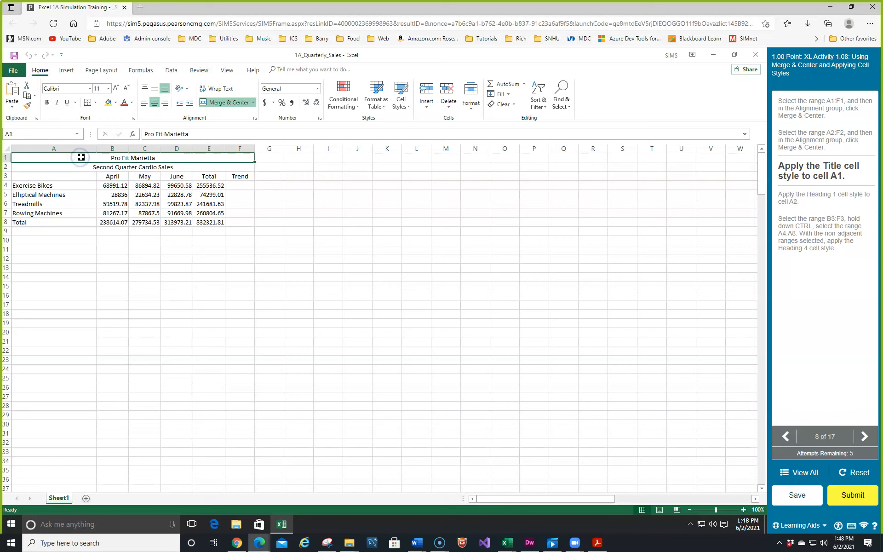
{"action": "left_click", "coordinate": [409, 109]}
{"action": "left_click", "coordinate": [622, 194]}
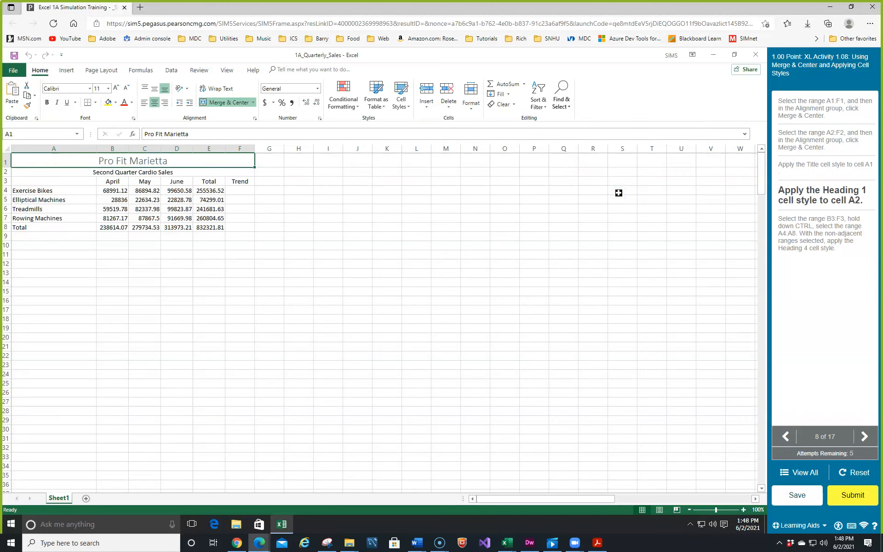
{"action": "left_click", "coordinate": [562, 278]}
Apply the Heading 1 cell style to the subtitle in cell A2
{"action": "left_click", "coordinate": [66, 171]}
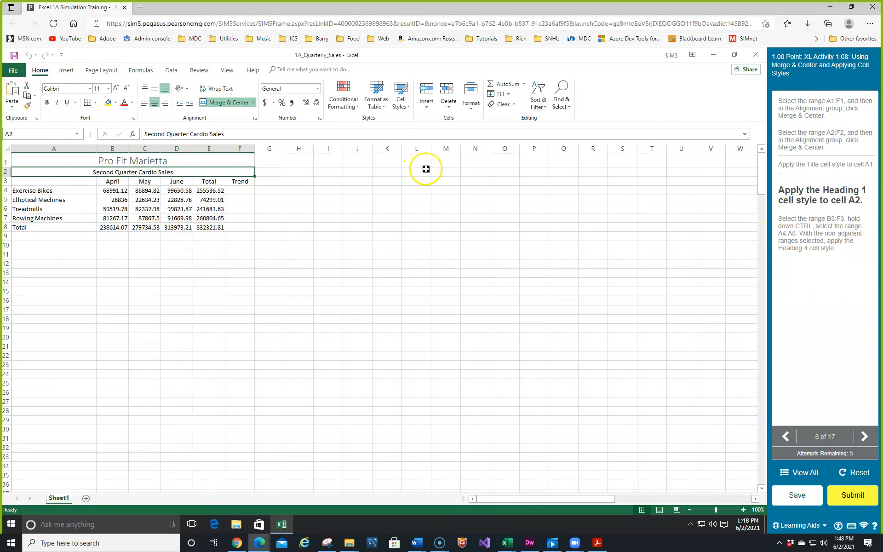
{"action": "left_click", "coordinate": [408, 109]}
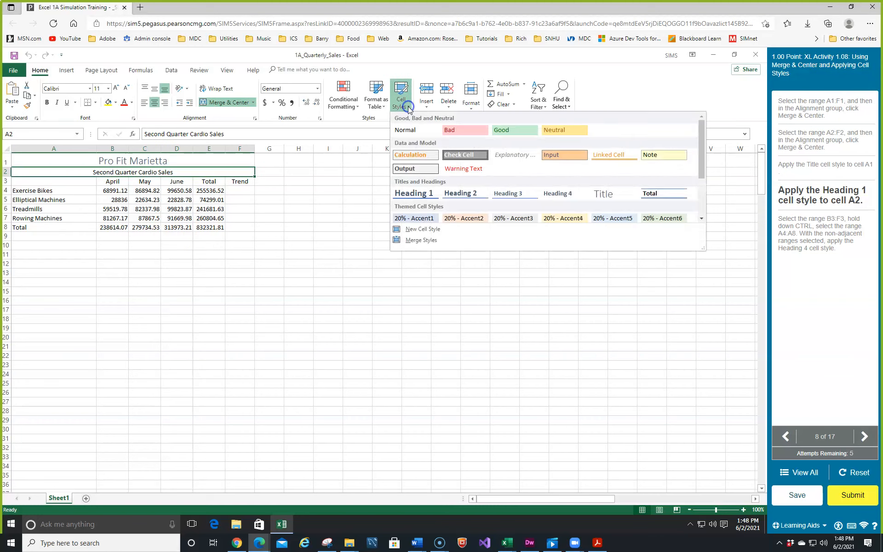
{"action": "left_click", "coordinate": [417, 196]}
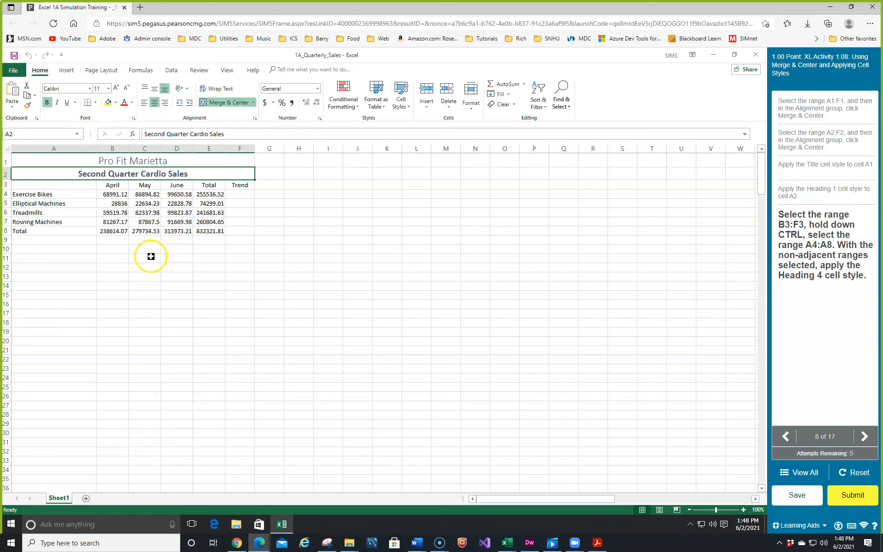
Apply the Heading 4 cell style to the nonadjacent ranges B3:F3 and A4:A8 together
{"action": "left_click", "coordinate": [110, 186]}
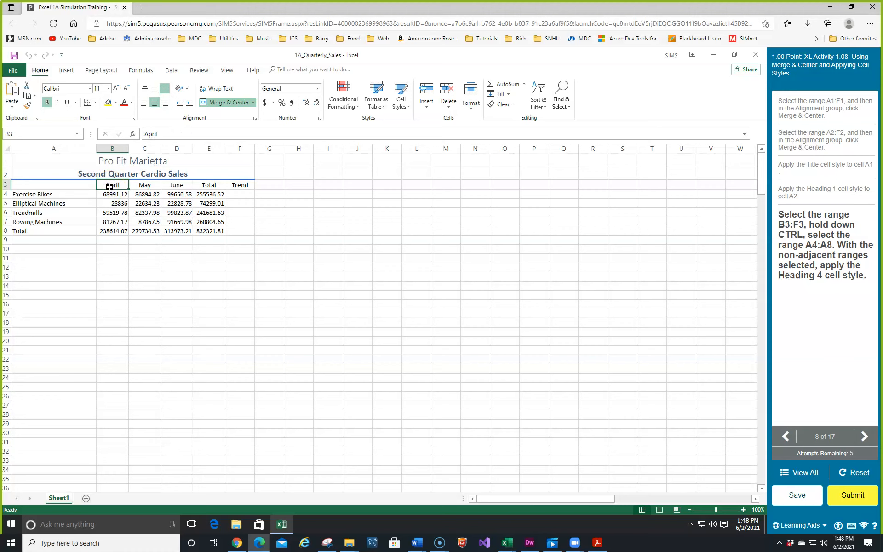
{"action": "mouse_move", "coordinate": [110, 188]}
{"action": "left_mouse_down"}
{"action": "mouse_move", "coordinate": [239, 184]}
{"action": "mouse_move", "coordinate": [142, 183]}
{"action": "mouse_move", "coordinate": [236, 193]}
{"action": "mouse_move", "coordinate": [237, 185]}
{"action": "left_mouse_up"}
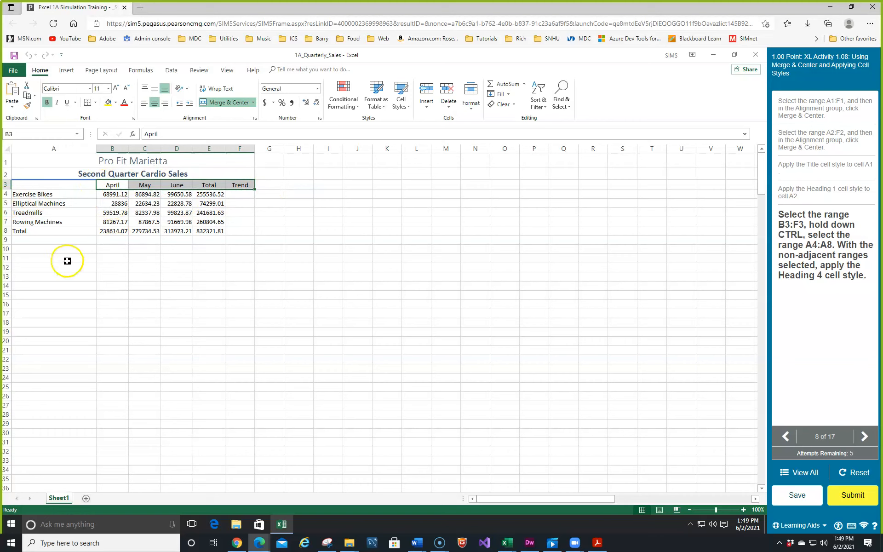
{"action": "left_click_drag", "start_coordinate": [45, 195], "coordinate": [42, 230]}
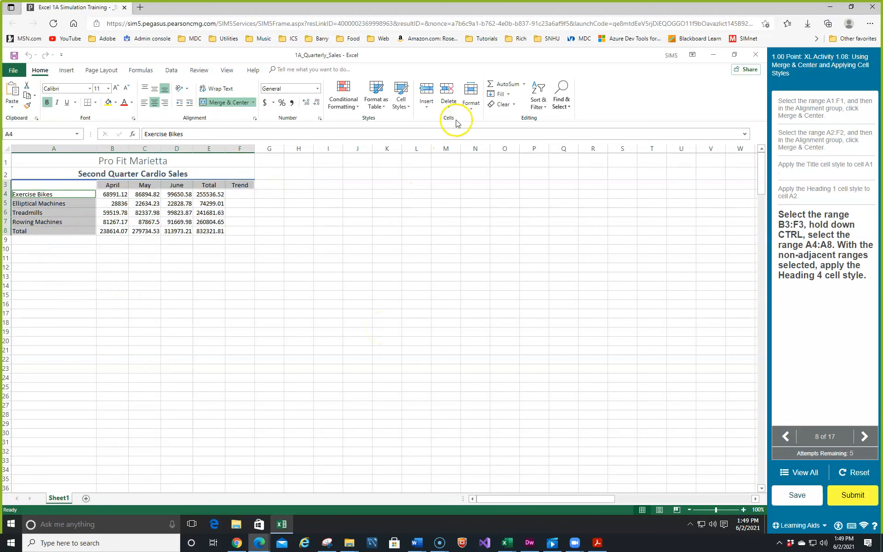
{"action": "left_click", "coordinate": [401, 101]}
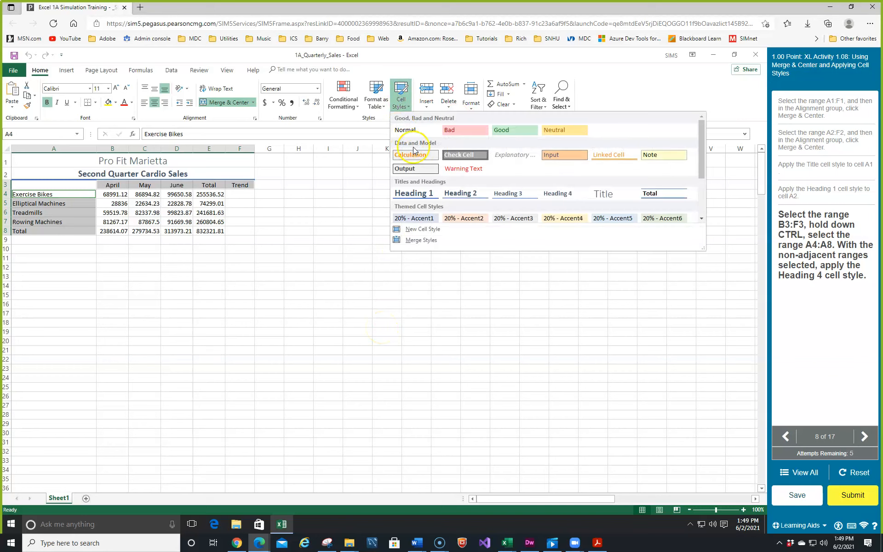
{"action": "left_click", "coordinate": [557, 193]}
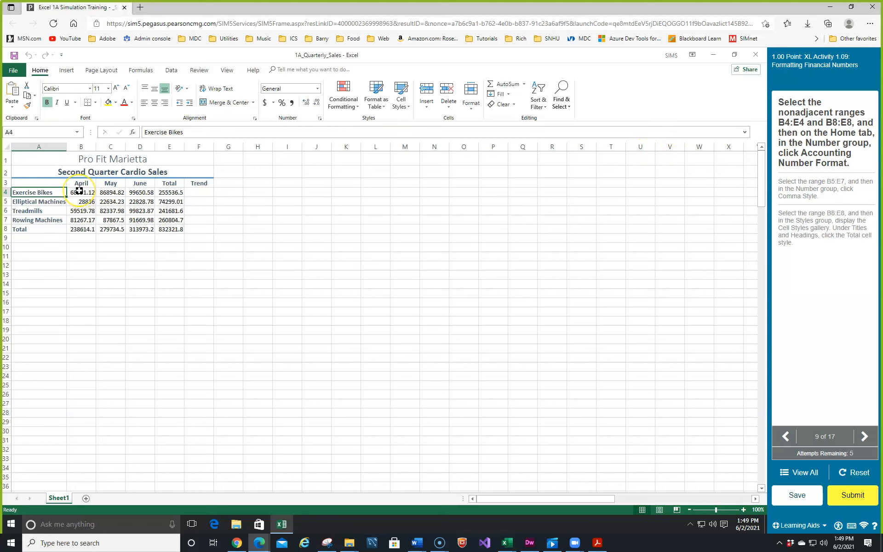
Apply the Accounting number format to the nonadjacent ranges B4:E4 and B8:E8 together
{"action": "left_click_drag", "start_coordinate": [79, 192], "coordinate": [170, 191]}
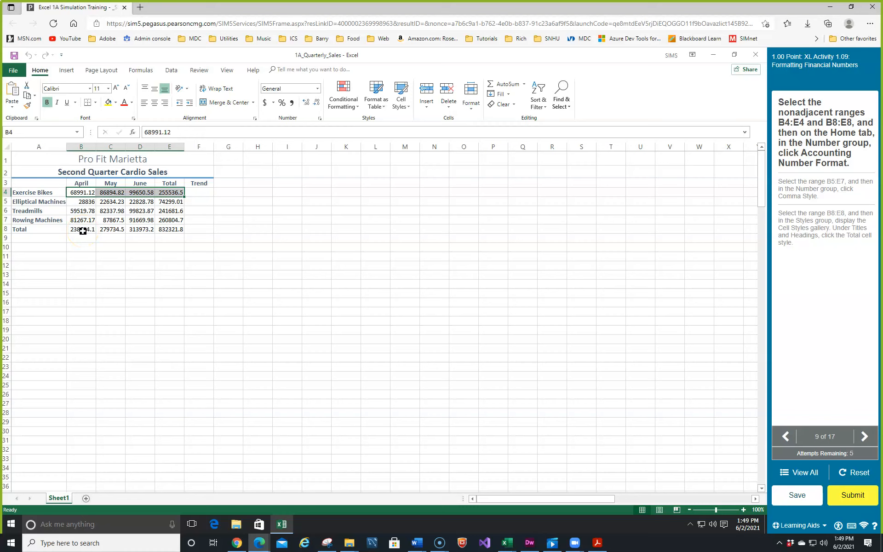
{"action": "left_click_drag", "start_coordinate": [83, 231], "coordinate": [170, 228]}
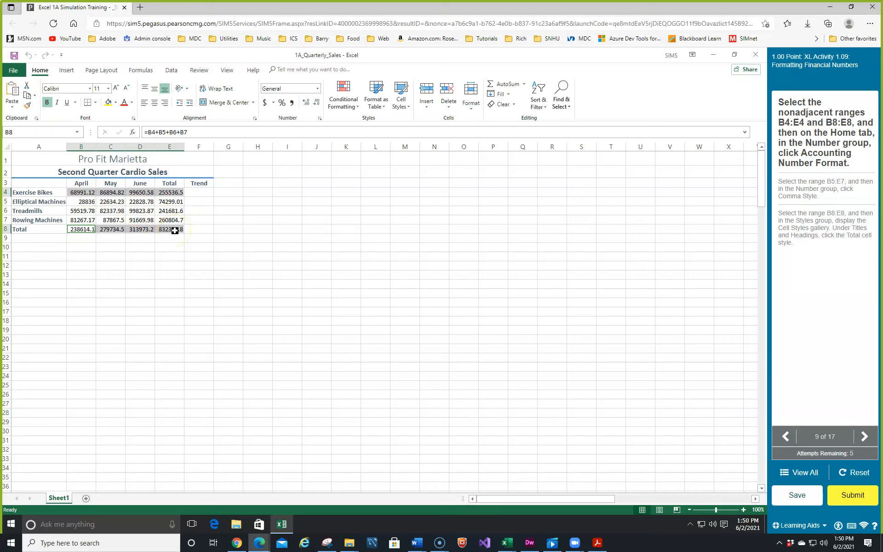
{"action": "left_click", "coordinate": [265, 103]}
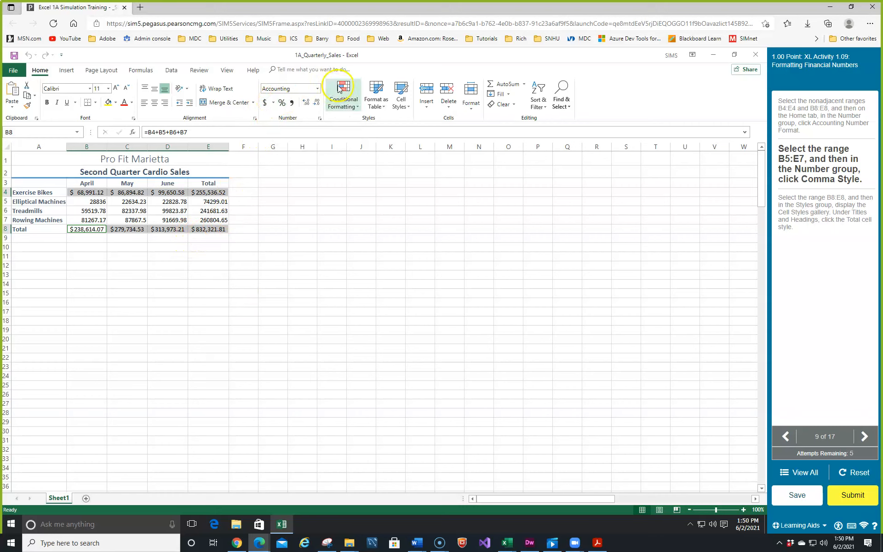
{"action": "left_click", "coordinate": [317, 91]}
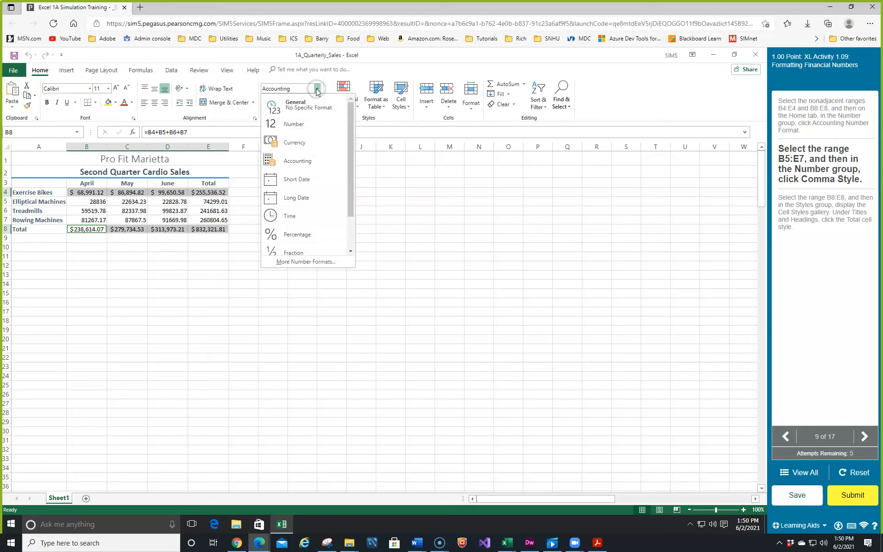
{"action": "left_click", "coordinate": [301, 159]}
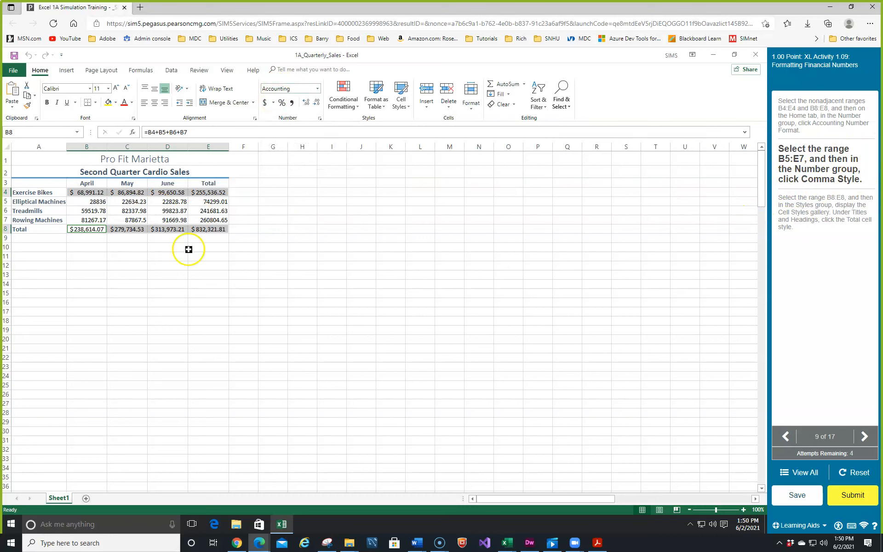
Apply Comma Style to the sales figures in the range B5:E7
{"action": "left_click", "coordinate": [79, 201]}
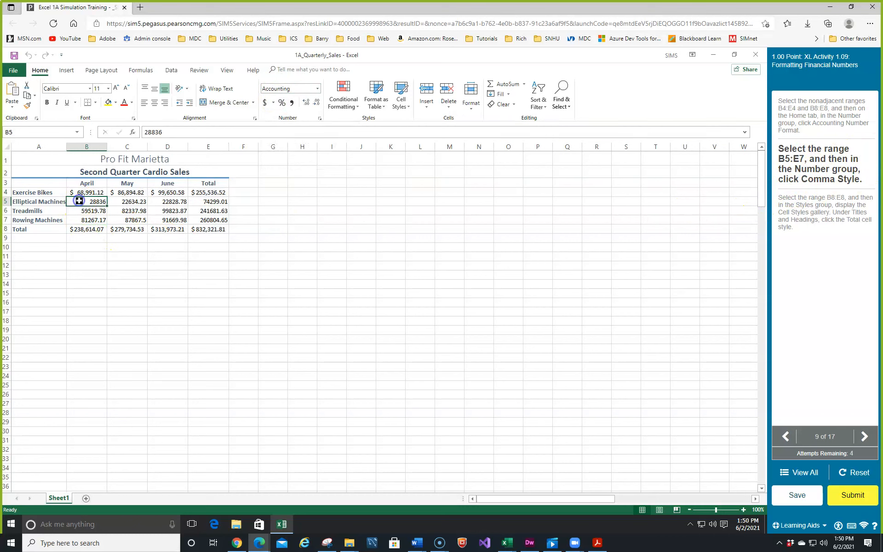
{"action": "left_click_drag", "start_coordinate": [79, 201], "coordinate": [204, 217]}
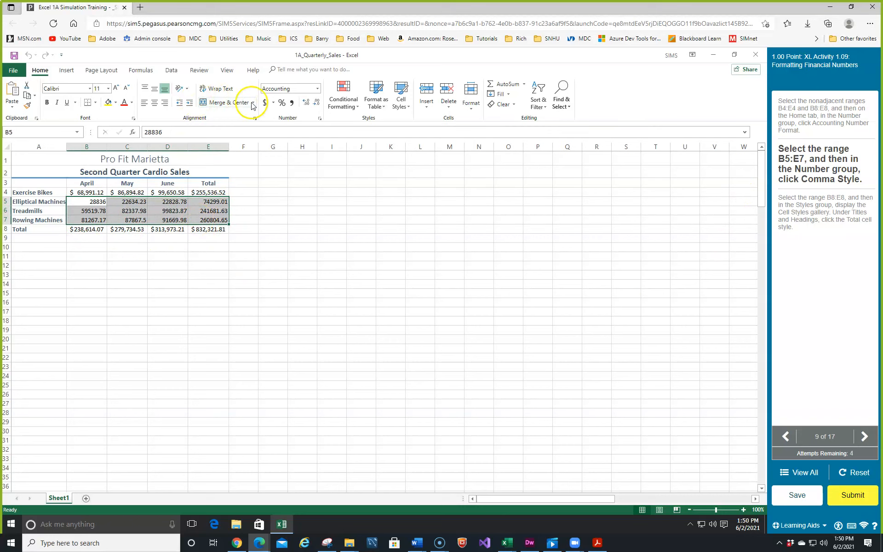
{"action": "left_click", "coordinate": [318, 89]}
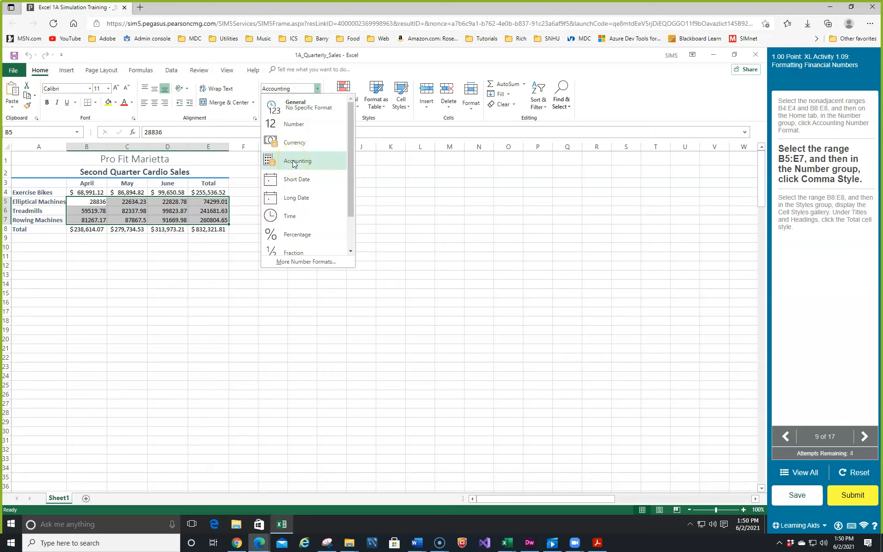
{"action": "left_click", "coordinate": [374, 67]}
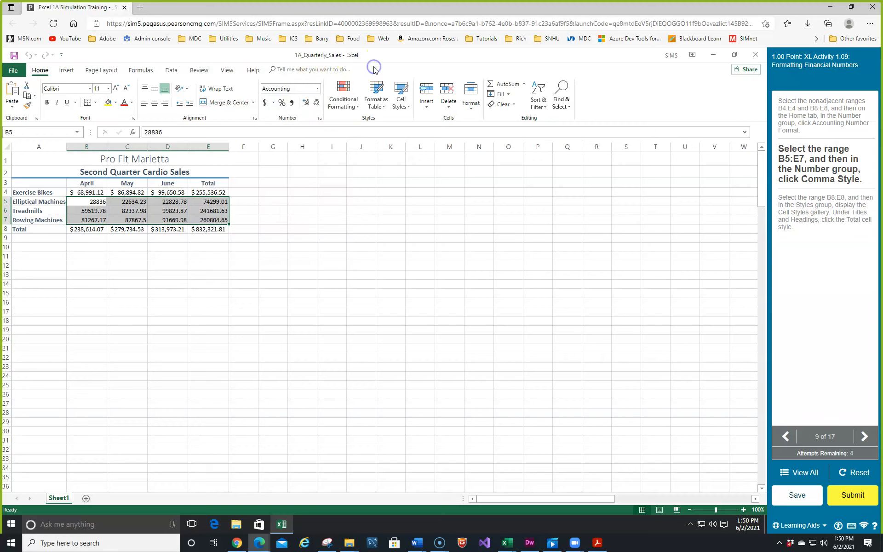
{"action": "left_click", "coordinate": [292, 103]}
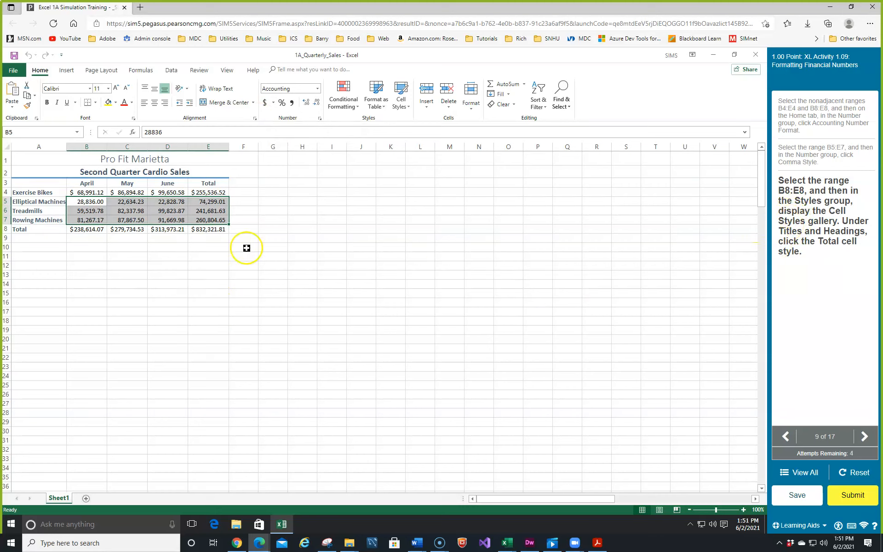
Apply the Total cell style to the totals in the range B8:E8
{"action": "left_click_drag", "start_coordinate": [75, 230], "coordinate": [198, 226]}
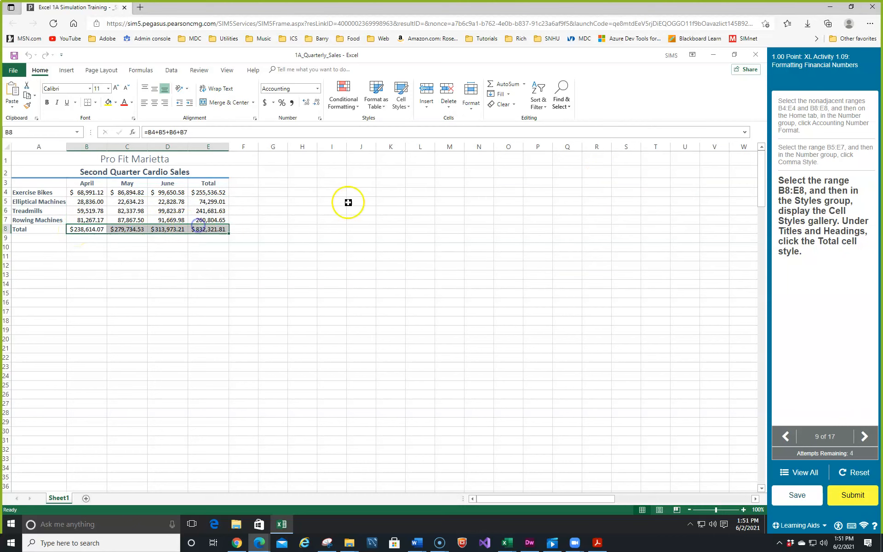
{"action": "left_click", "coordinate": [409, 108]}
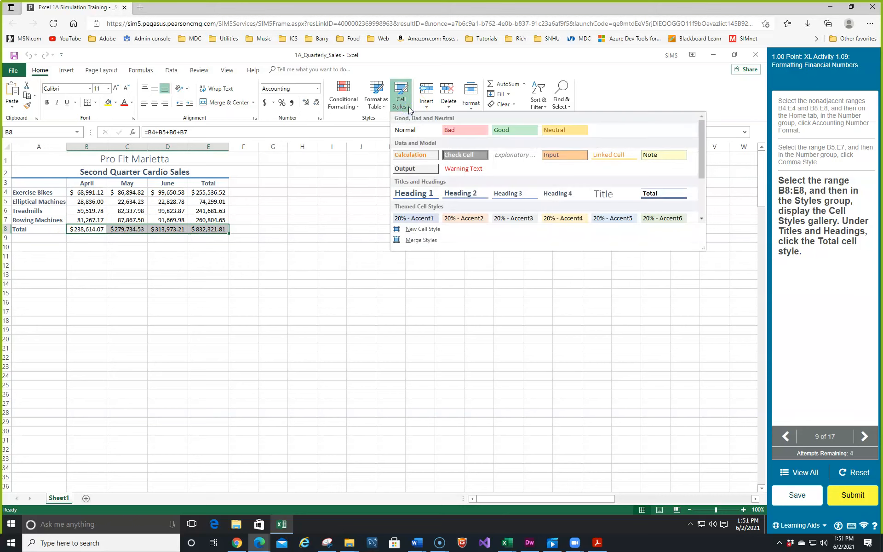
{"action": "left_click", "coordinate": [658, 192]}
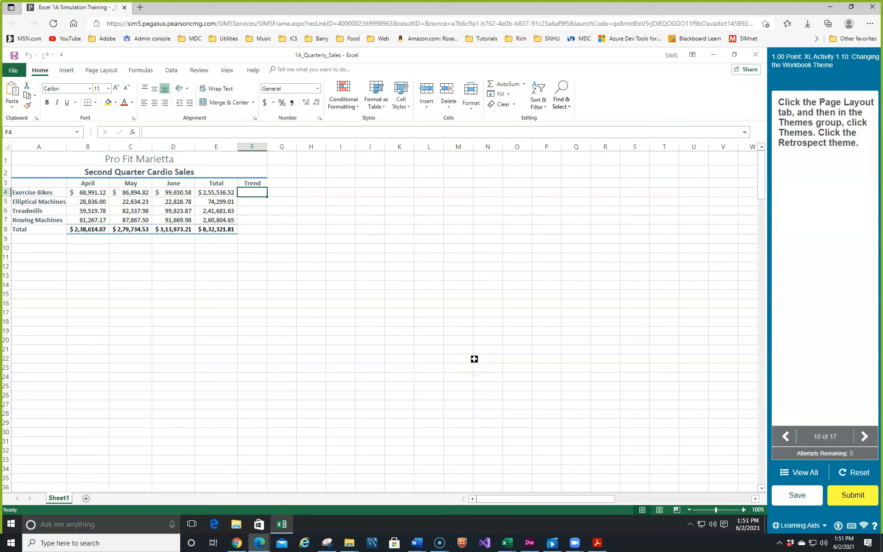
{"action": "left_click", "coordinate": [389, 232]}
Change the workbook theme to Retrospect
{"action": "left_click", "coordinate": [98, 70]}
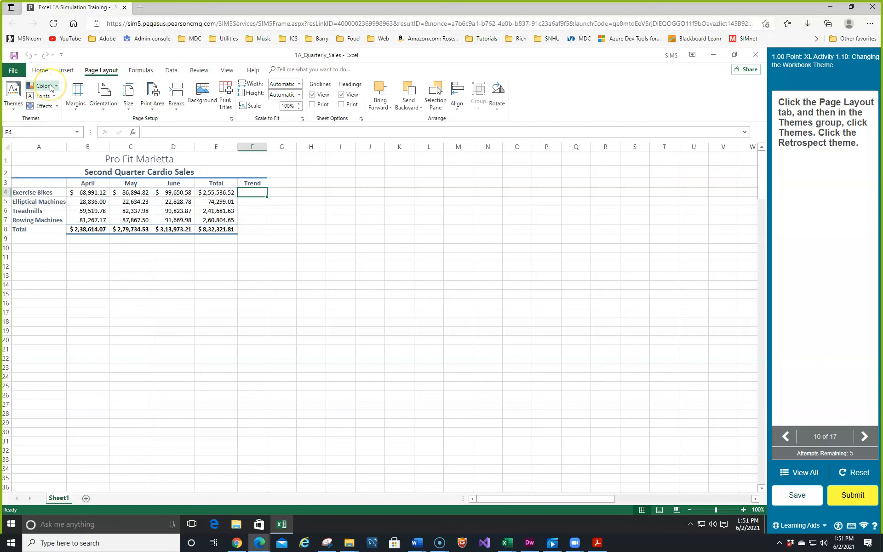
{"action": "left_click", "coordinate": [15, 111]}
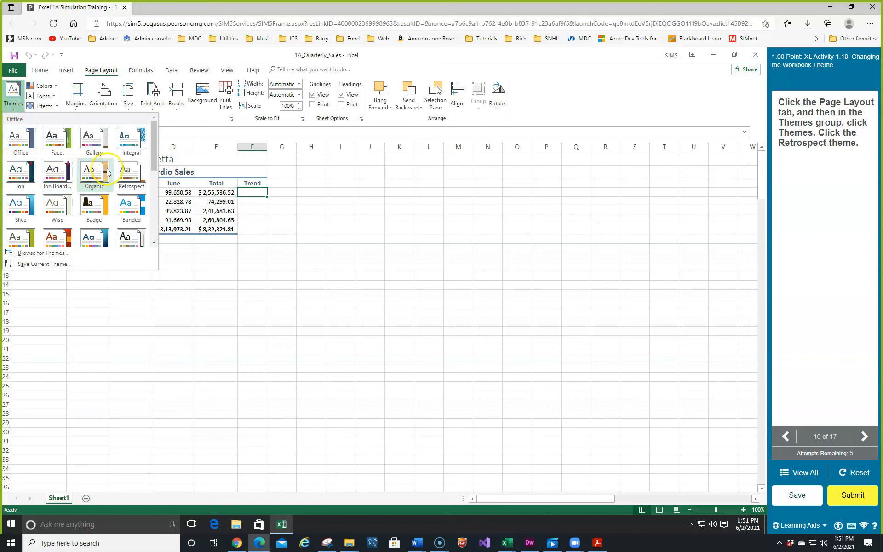
{"action": "left_click", "coordinate": [126, 170]}
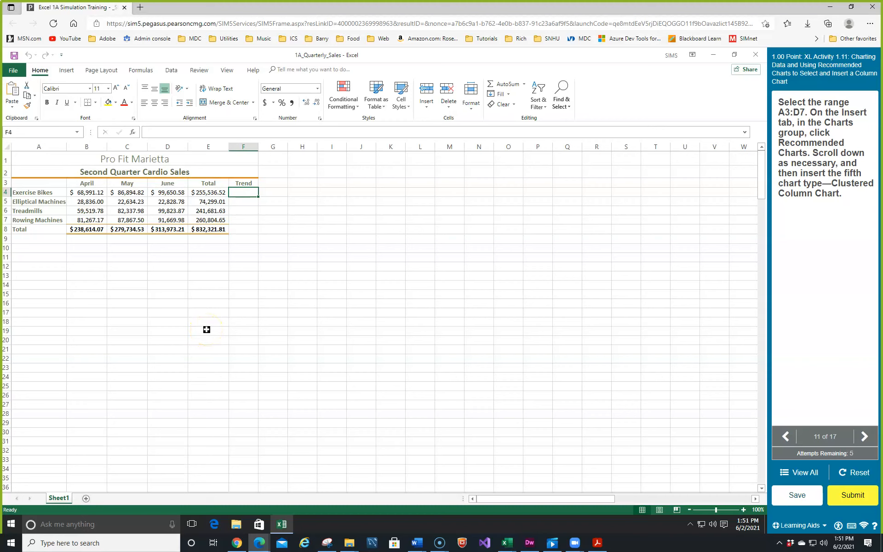
Insert the fifth recommended chart, a Clustered Column chart grouped by month, from the range A3:D7
{"action": "left_click", "coordinate": [32, 180]}
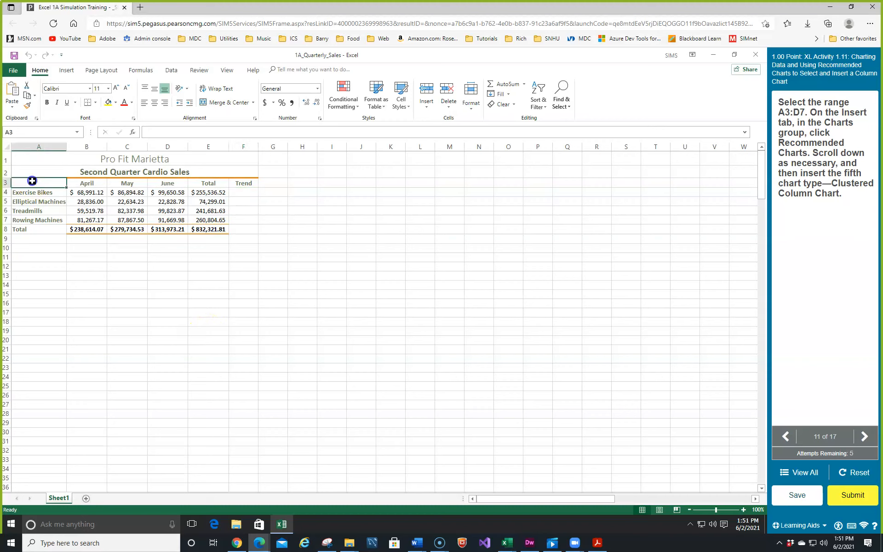
{"action": "mouse_move", "coordinate": [31, 180]}
{"action": "left_mouse_down"}
{"action": "mouse_move", "coordinate": [146, 174]}
{"action": "mouse_move", "coordinate": [170, 184]}
{"action": "mouse_move", "coordinate": [166, 218]}
{"action": "left_mouse_up"}
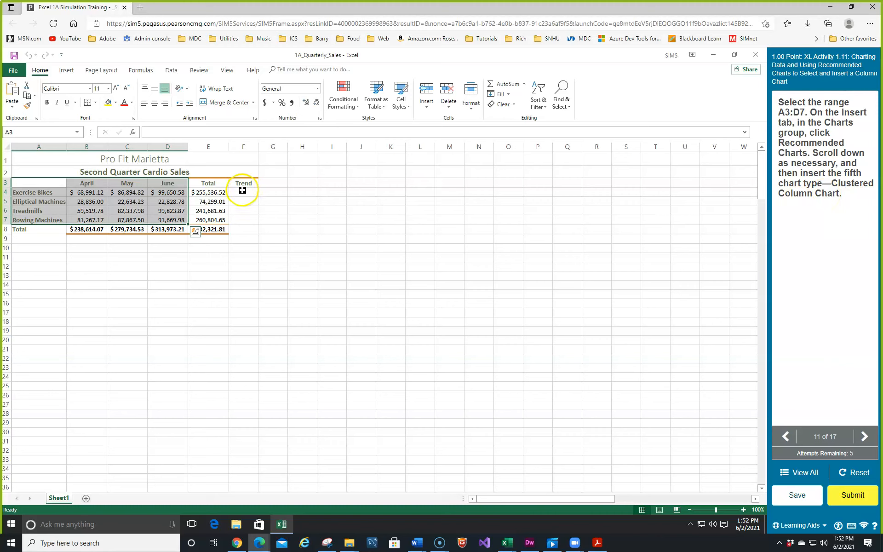
{"action": "left_click", "coordinate": [64, 73]}
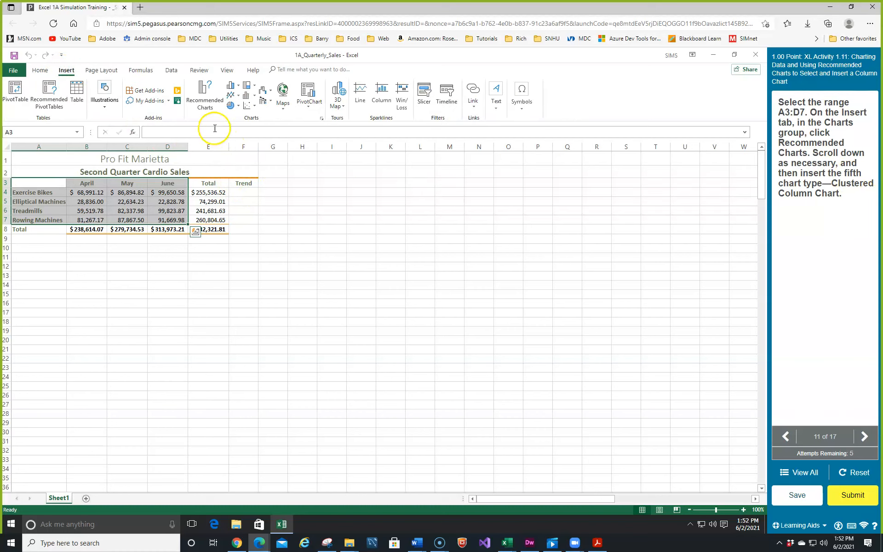
{"action": "left_click", "coordinate": [205, 101]}
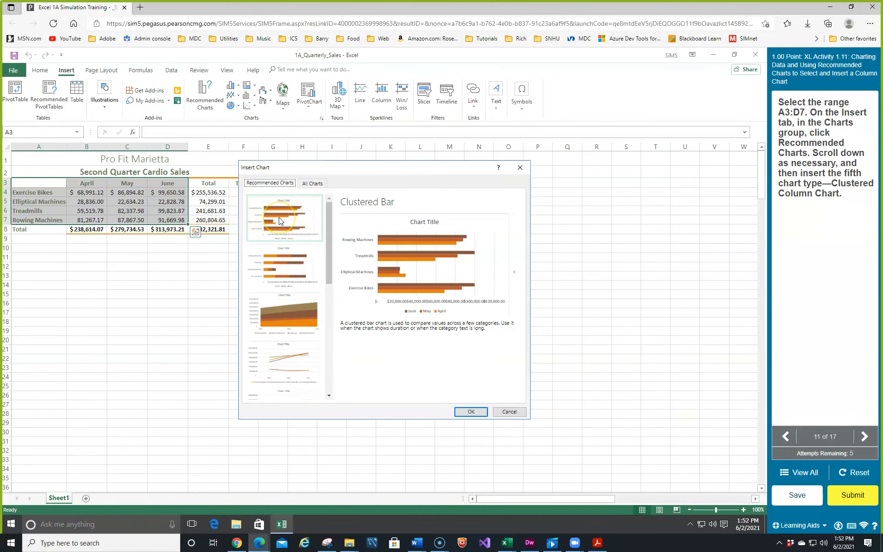
{"action": "scroll", "coordinate": [278, 217], "scroll_direction": "down", "scroll_amount": 1}
{"action": "scroll", "coordinate": [276, 217], "scroll_direction": "down", "scroll_amount": 2}
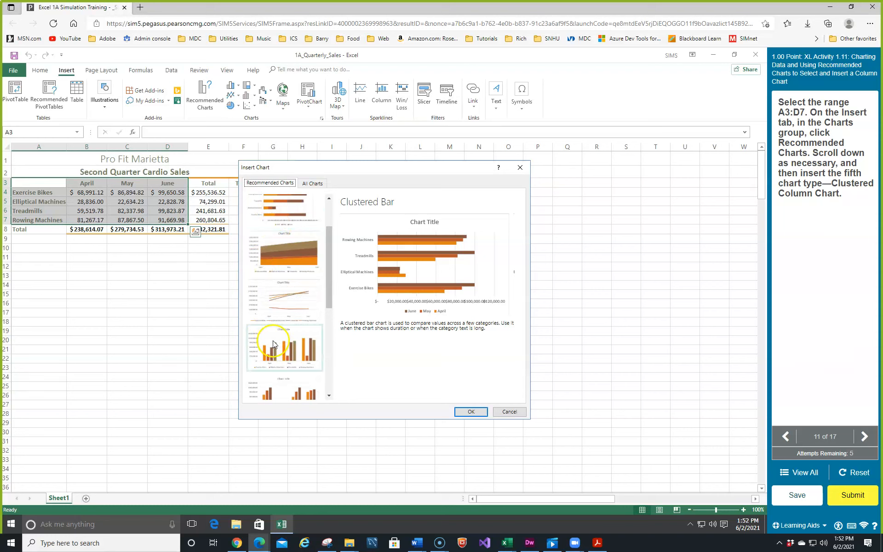
{"action": "scroll", "coordinate": [273, 343], "scroll_direction": "down", "scroll_amount": 1}
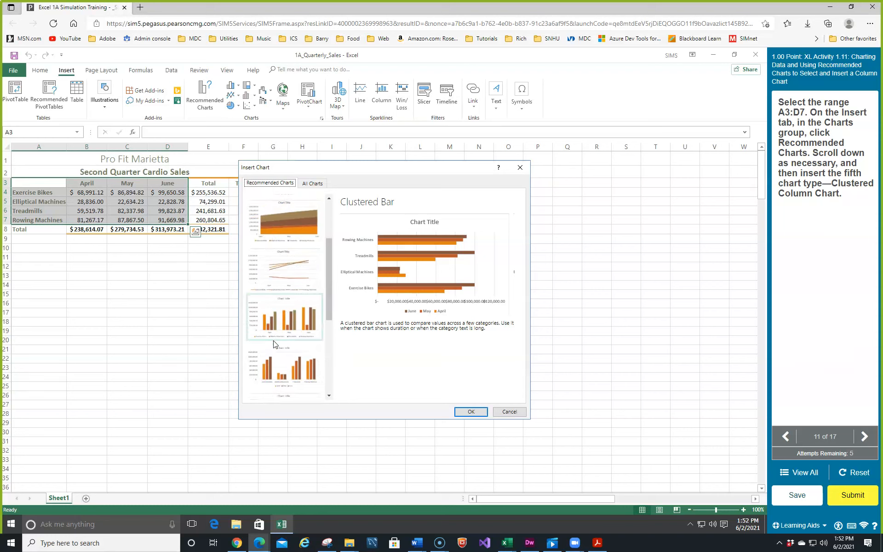
{"action": "left_click", "coordinate": [297, 315]}
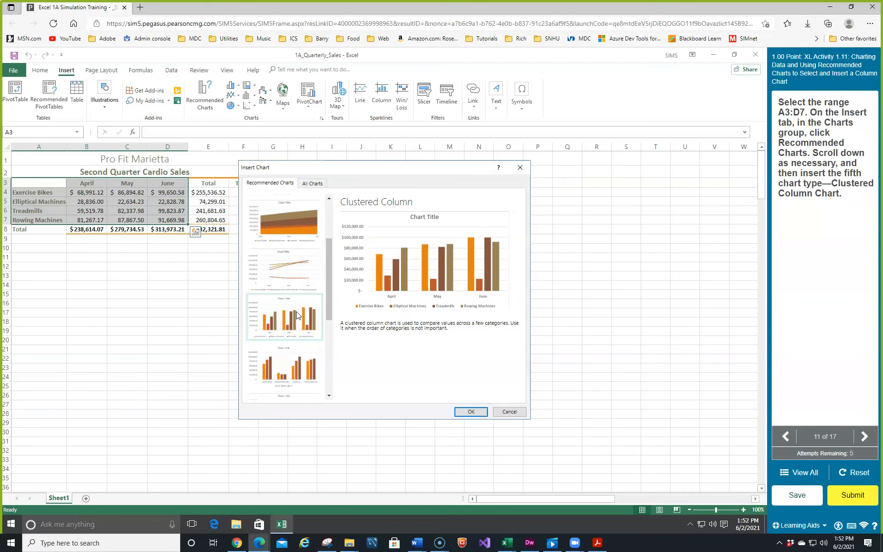
{"action": "left_click", "coordinate": [473, 411]}
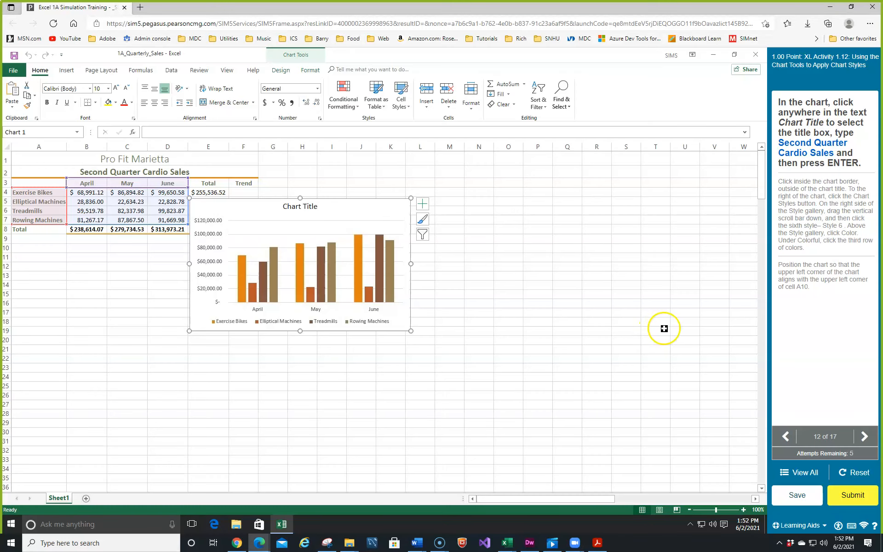
Replace the chart's placeholder title with Second Quarter Cardio Sales and select the chart area outside the title
{"action": "left_click", "coordinate": [301, 206]}
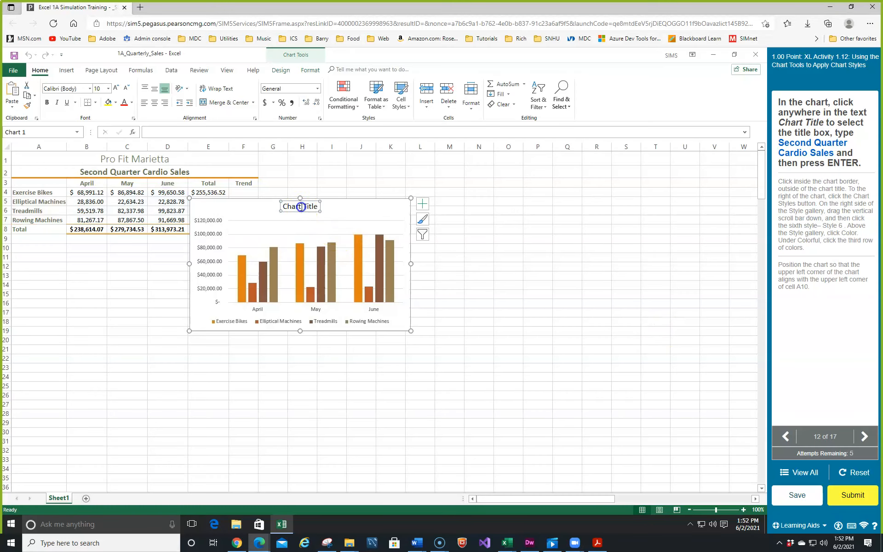
{"action": "left_click", "coordinate": [285, 206]}
{"action": "left_click_drag", "start_coordinate": [284, 206], "coordinate": [313, 207]}
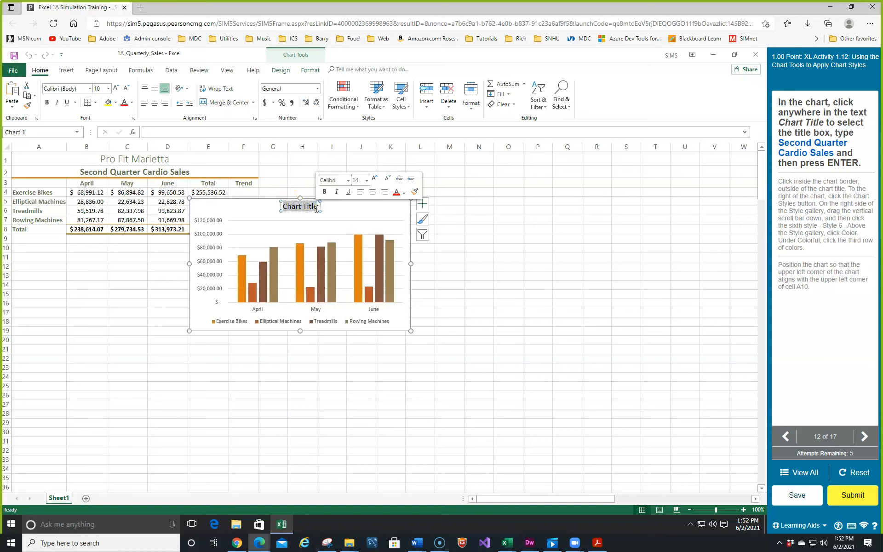
{"action": "type", "text": "Sec"}
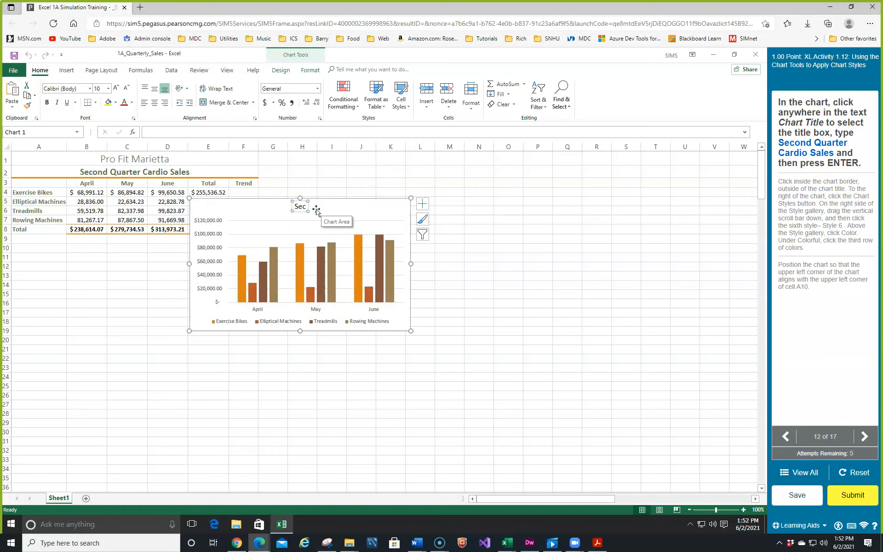
{"action": "type", "text": "ond "}
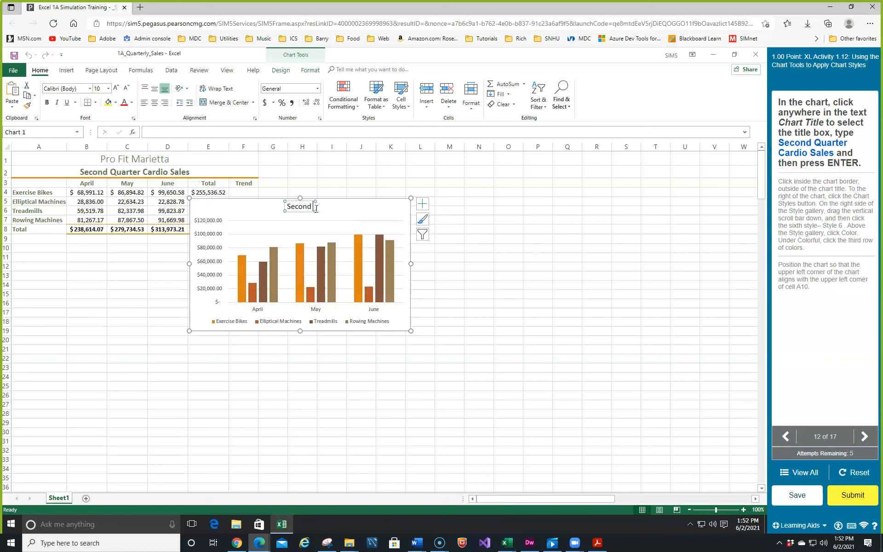
{"action": "type", "text": "Quarter Cardio "}
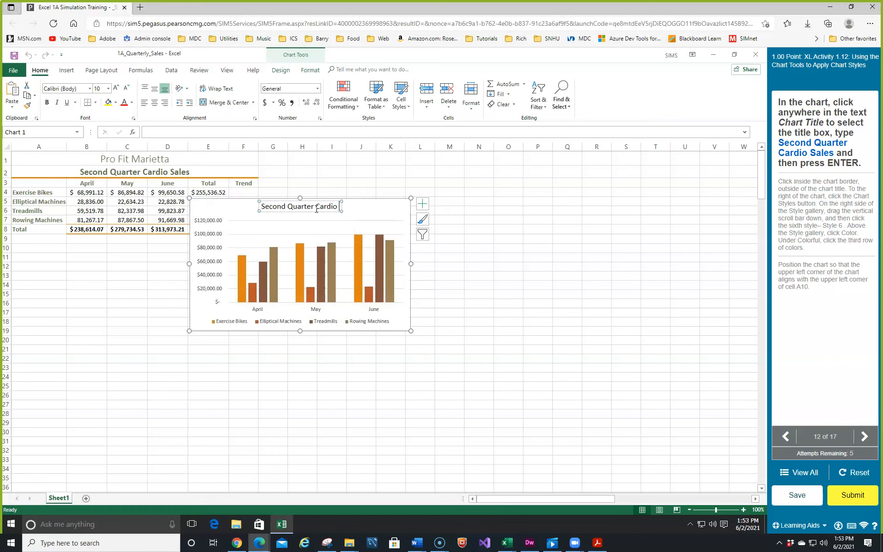
{"action": "type", "text": "Sales"}
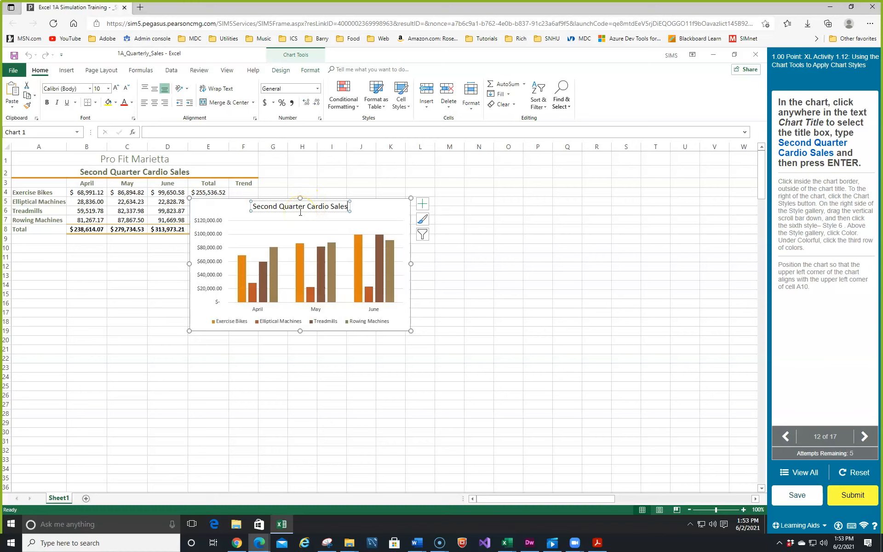
{"action": "left_click", "coordinate": [378, 211]}
{"action": "left_click", "coordinate": [380, 211]}
{"action": "left_click", "coordinate": [384, 211]}
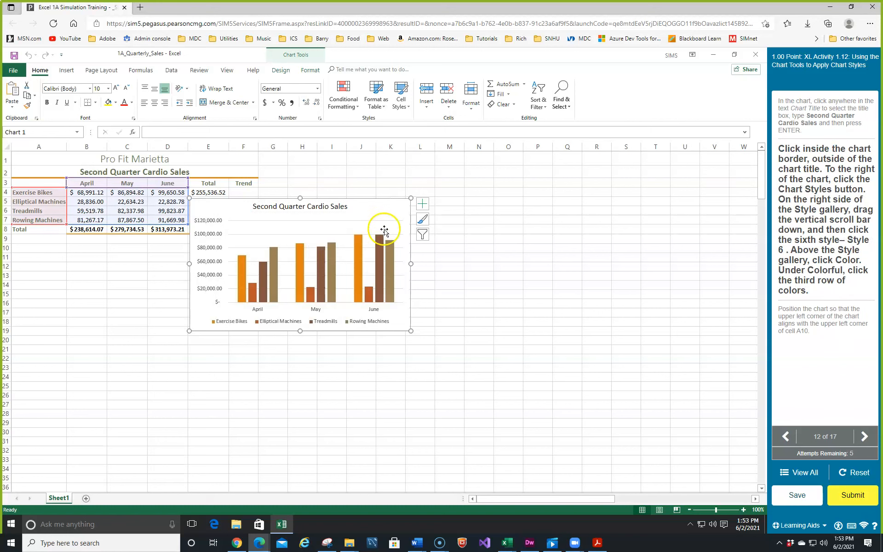
Apply chart Style 6 to the Second Quarter Cardio Sales column chart
{"action": "left_click", "coordinate": [423, 202]}
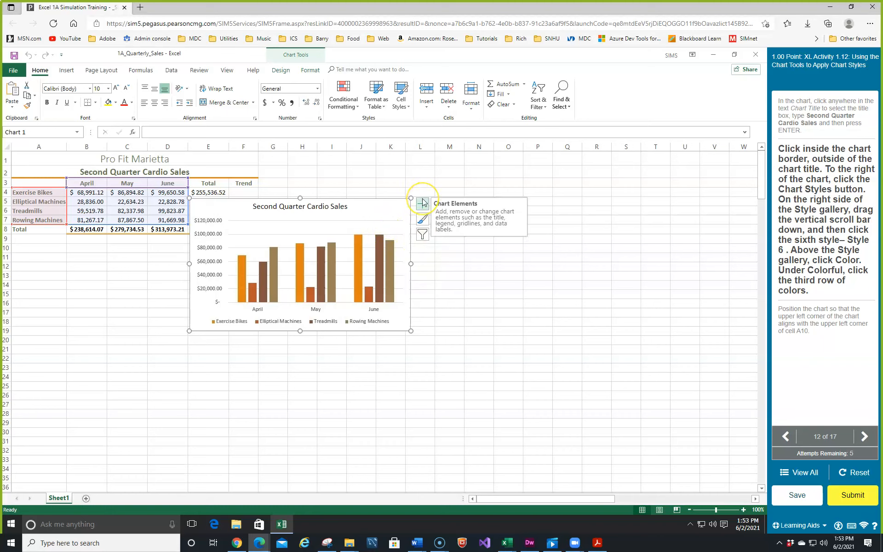
{"action": "left_click", "coordinate": [422, 219]}
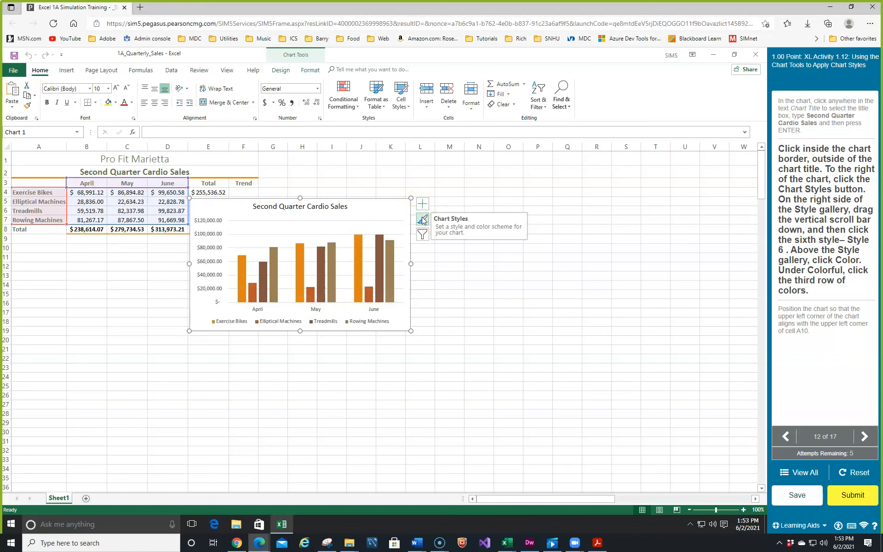
{"action": "left_click", "coordinate": [423, 219]}
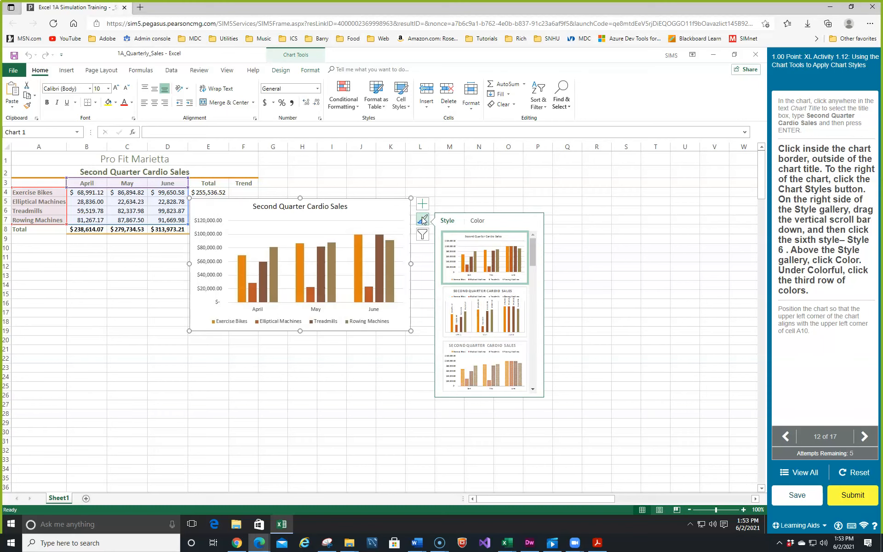
{"action": "scroll", "coordinate": [488, 251], "scroll_direction": "down", "scroll_amount": 1}
{"action": "scroll", "coordinate": [488, 276], "scroll_direction": "down", "scroll_amount": 3}
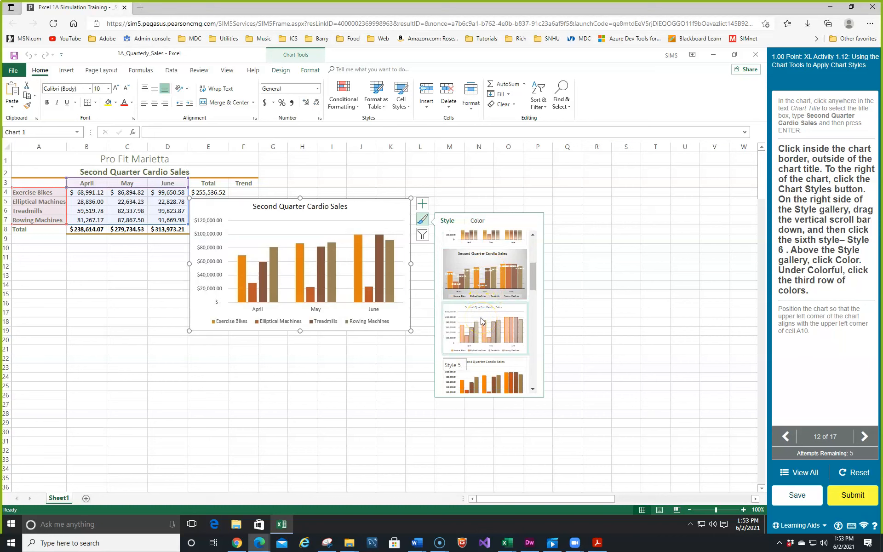
{"action": "scroll", "coordinate": [482, 321], "scroll_direction": "down", "scroll_amount": 1}
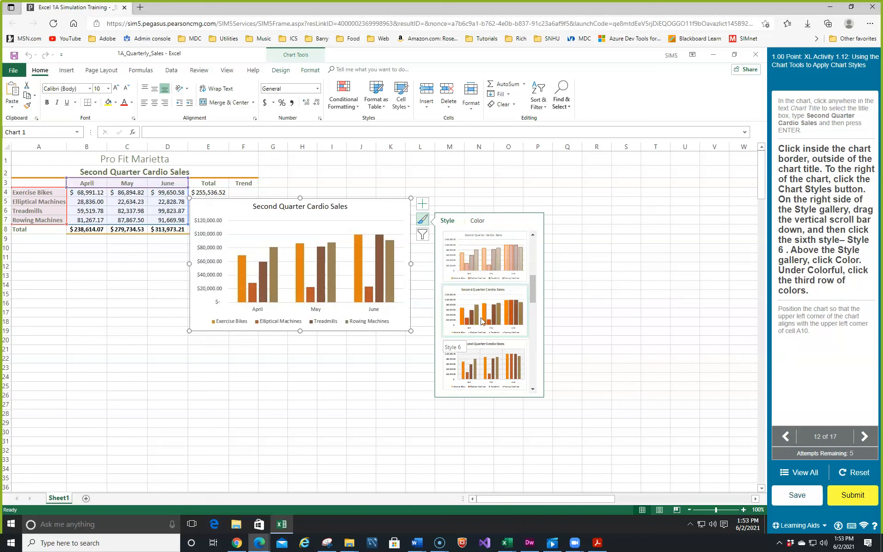
{"action": "left_click", "coordinate": [480, 336]}
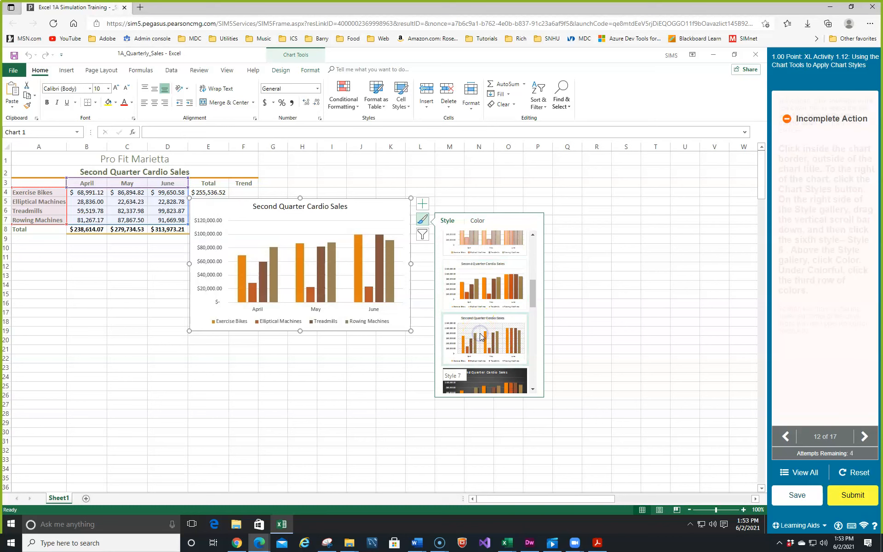
{"action": "left_click", "coordinate": [481, 336]}
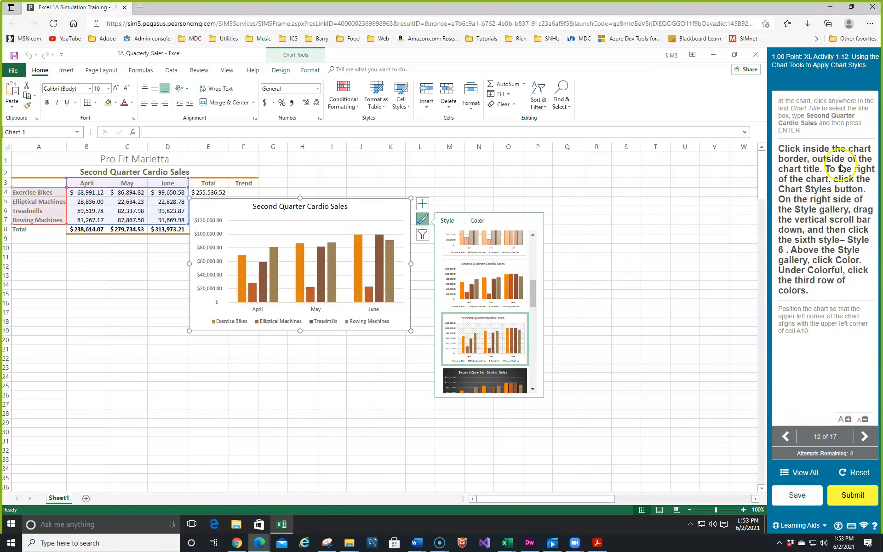
{"action": "left_click", "coordinate": [800, 224]}
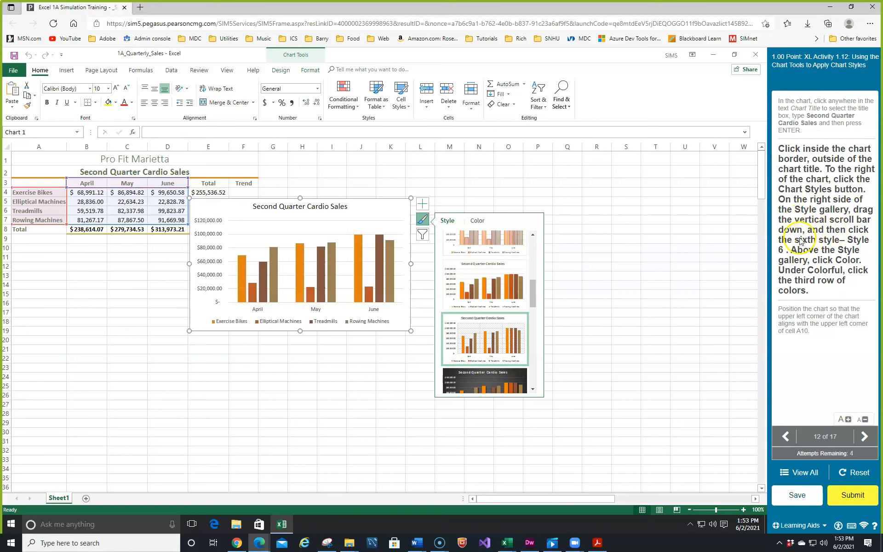
{"action": "left_click_drag", "start_coordinate": [532, 291], "coordinate": [533, 228]}
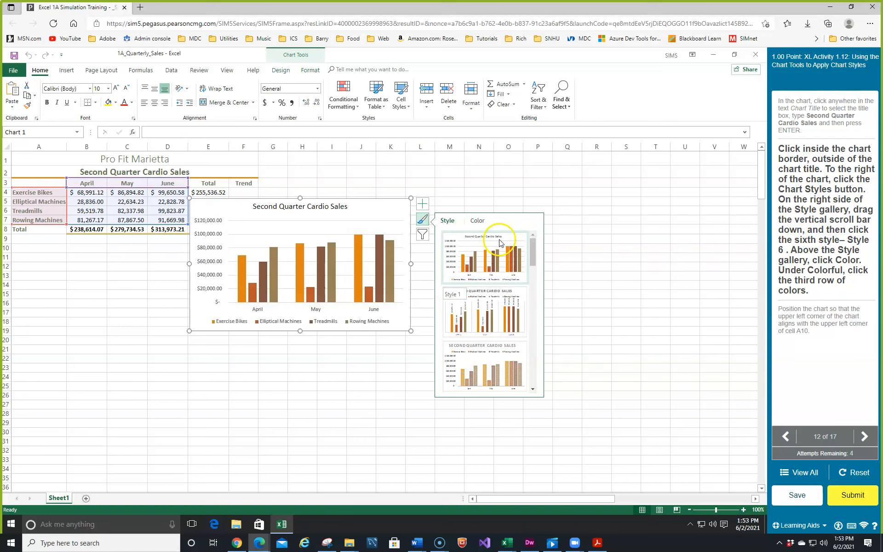
{"action": "scroll", "coordinate": [495, 294], "scroll_direction": "down", "scroll_amount": 3}
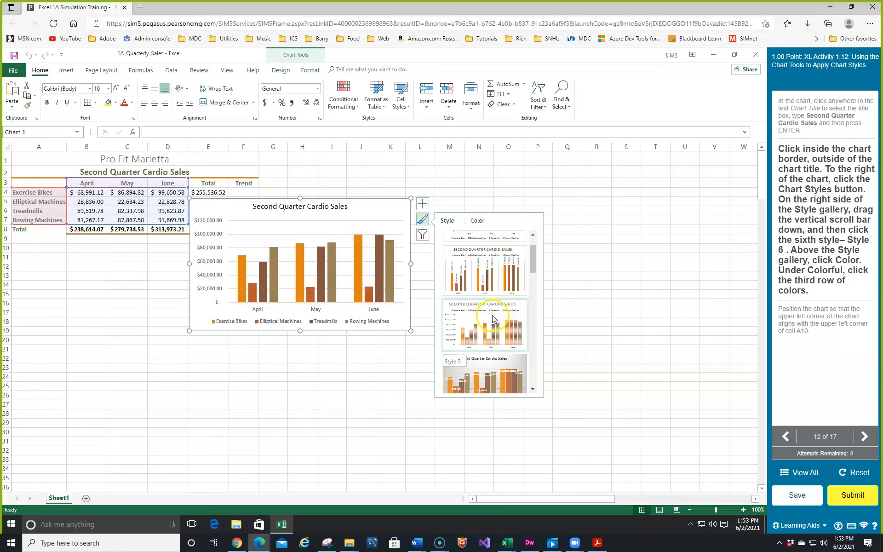
{"action": "scroll", "coordinate": [490, 325], "scroll_direction": "down", "scroll_amount": 2}
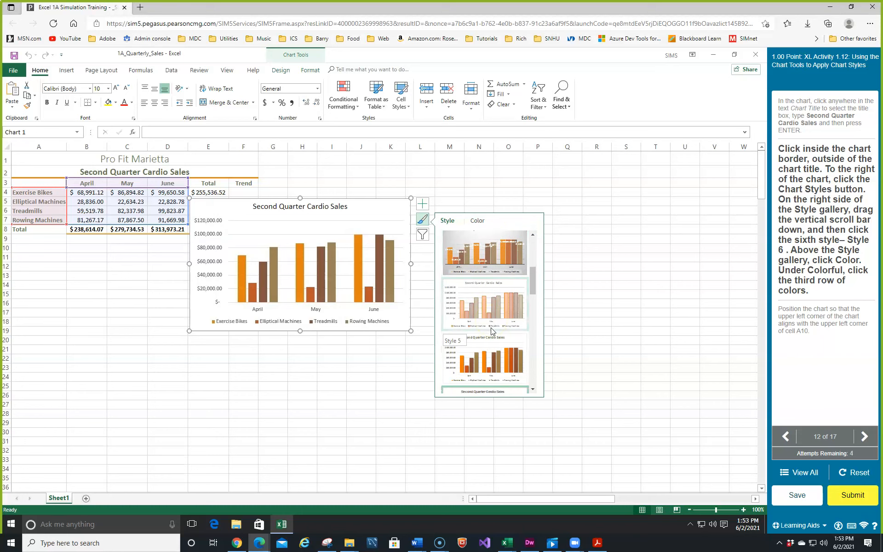
{"action": "left_click", "coordinate": [488, 348]}
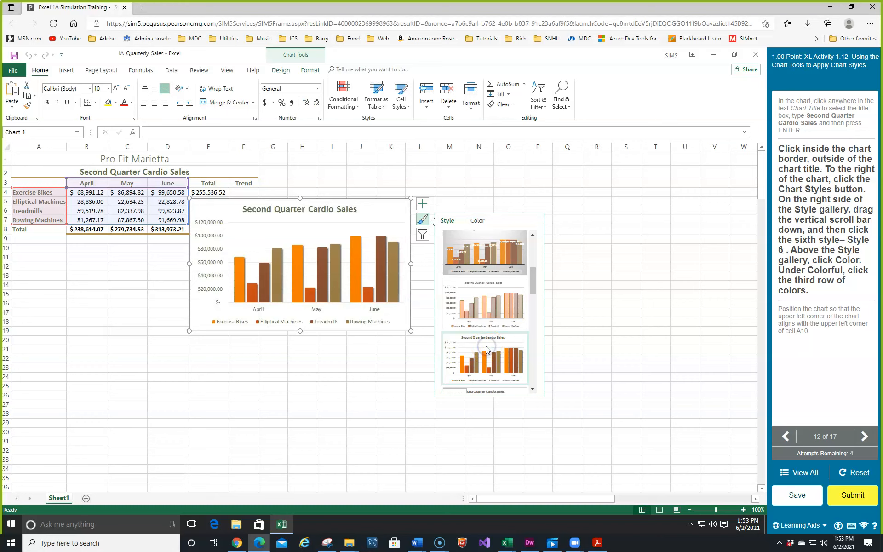
{"action": "left_click", "coordinate": [486, 343]}
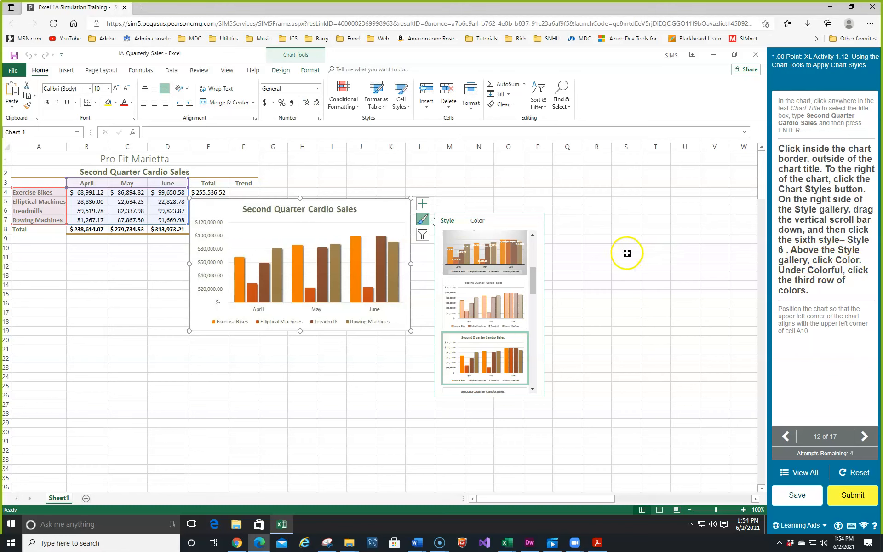
Recolor the chart with the third Colorful palette and move it so its upper left corner aligns with cell A10
{"action": "left_click", "coordinate": [477, 221]}
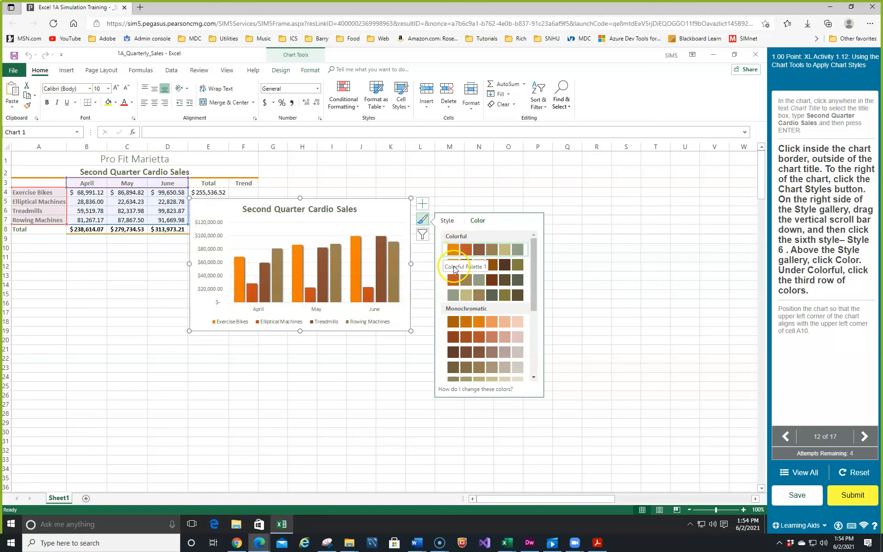
{"action": "left_click", "coordinate": [453, 281]}
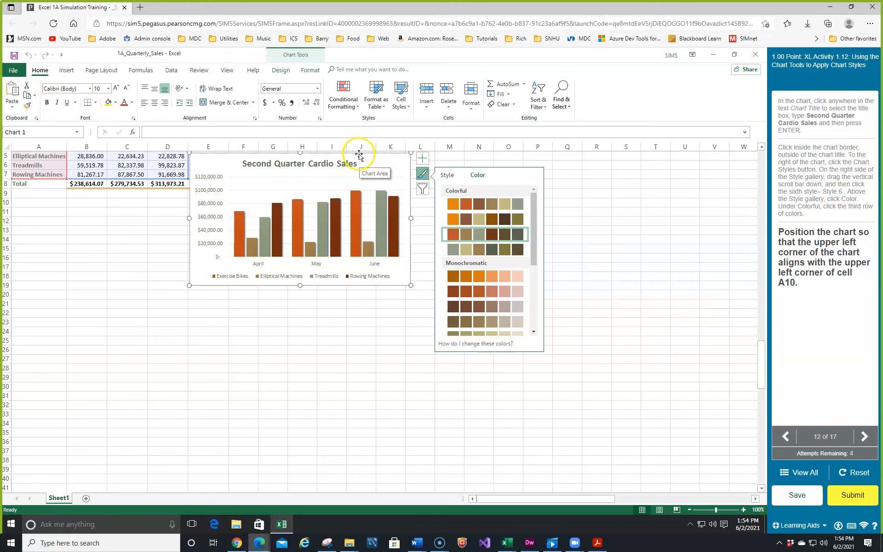
{"action": "left_click_drag", "start_coordinate": [359, 153], "coordinate": [184, 201]}
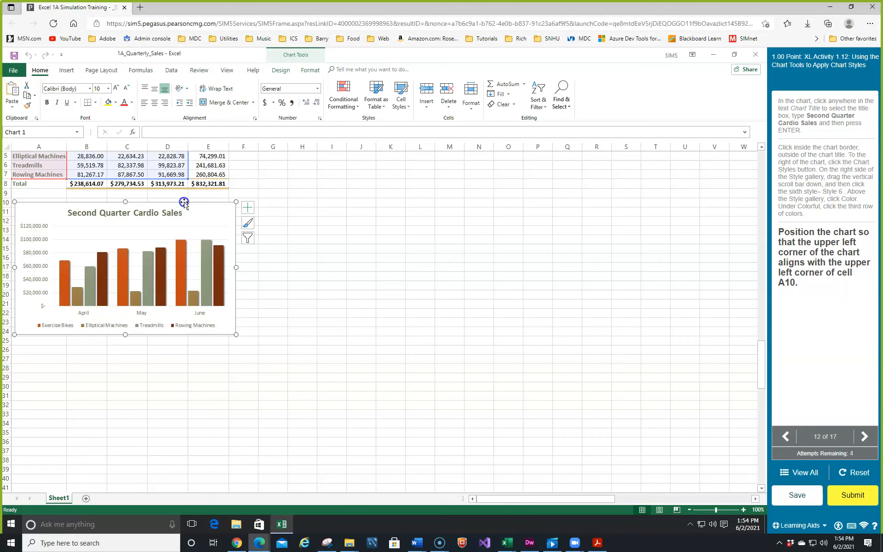
{"action": "left_click_drag", "start_coordinate": [183, 202], "coordinate": [182, 200]}
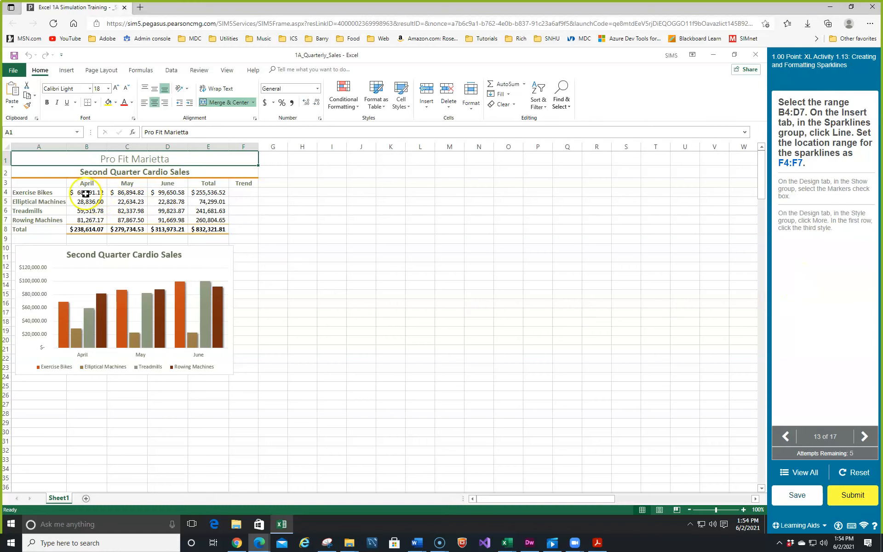
Insert line sparklines for the data range B4:D7 with the location range F4:F7
{"action": "left_click_drag", "start_coordinate": [81, 190], "coordinate": [155, 219]}
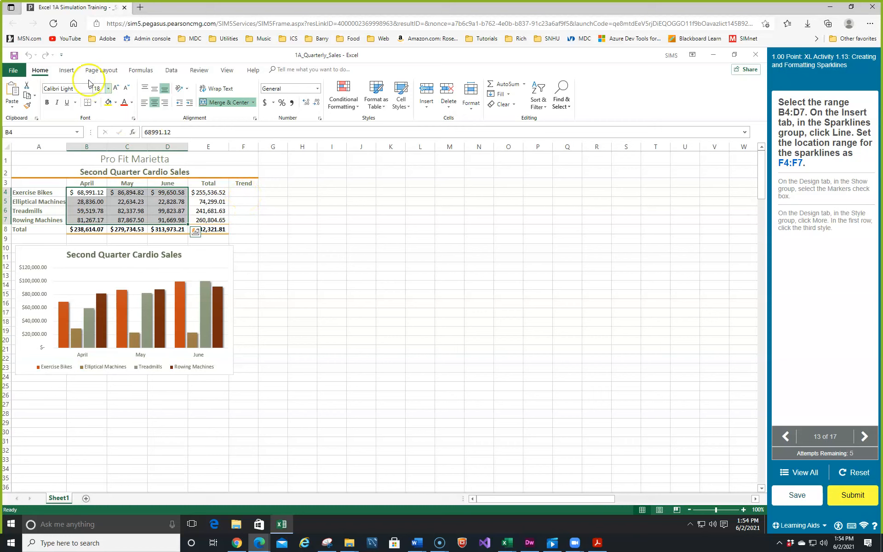
{"action": "left_click", "coordinate": [67, 72]}
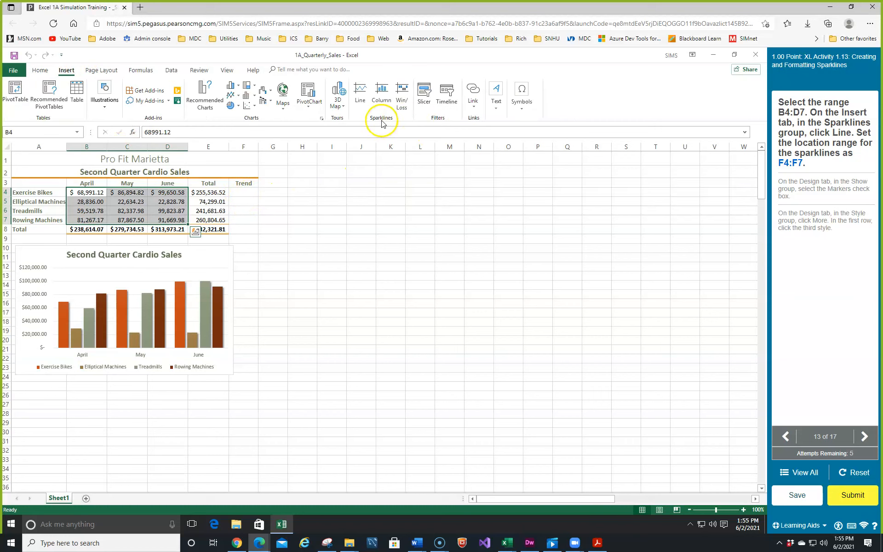
{"action": "left_click", "coordinate": [365, 98]}
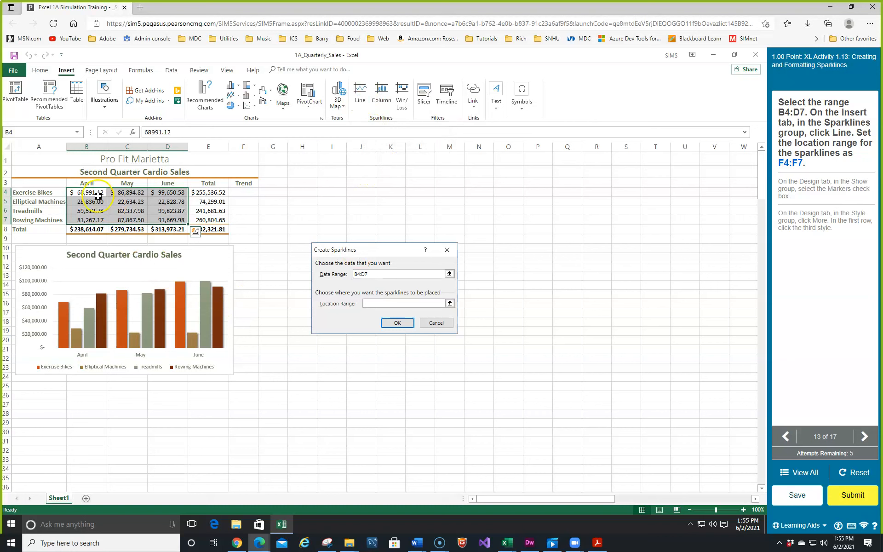
{"action": "left_click", "coordinate": [363, 304]}
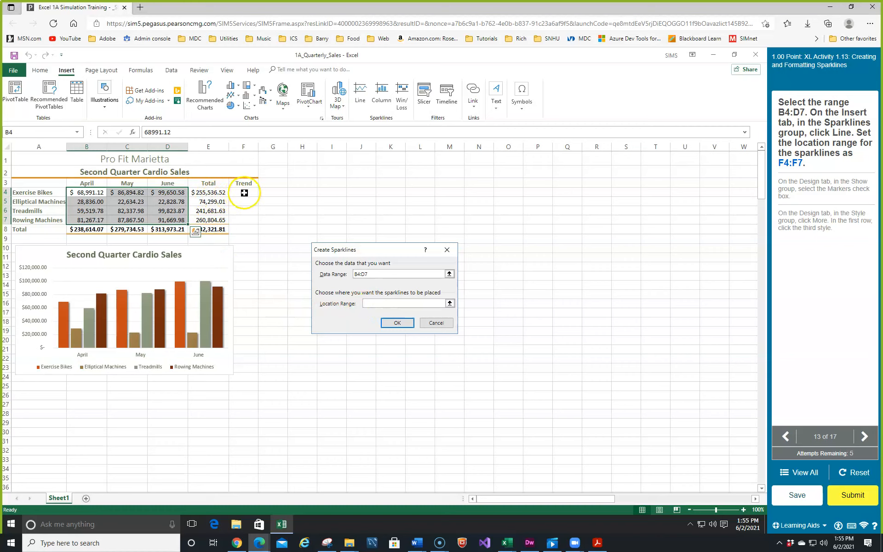
{"action": "left_click_drag", "start_coordinate": [244, 191], "coordinate": [244, 220]}
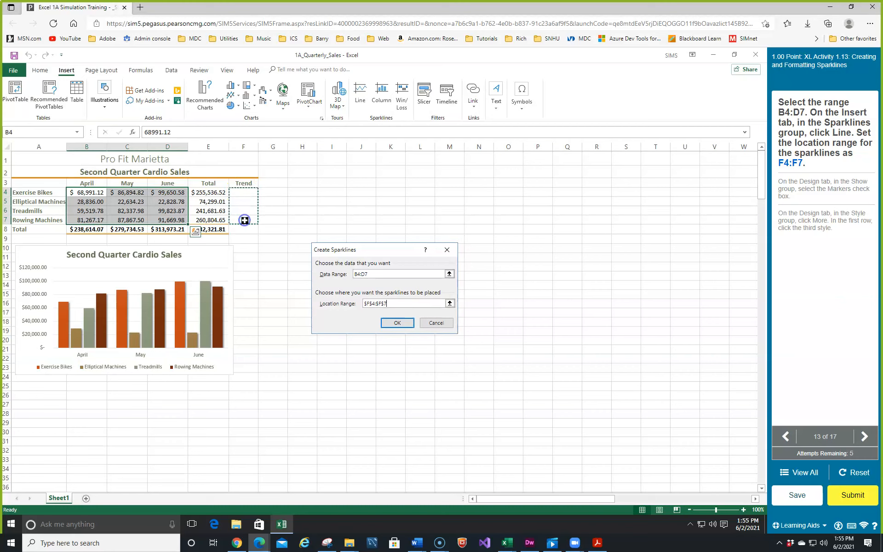
{"action": "left_click", "coordinate": [396, 324]}
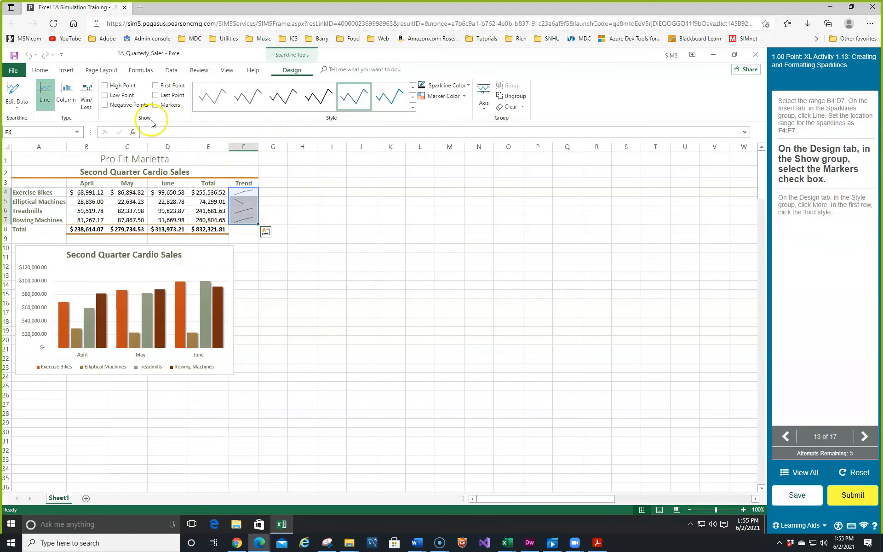
Show markers on the sparklines in F4:F7 and apply the third style in the first row of the sparkline styles
{"action": "left_click", "coordinate": [104, 105]}
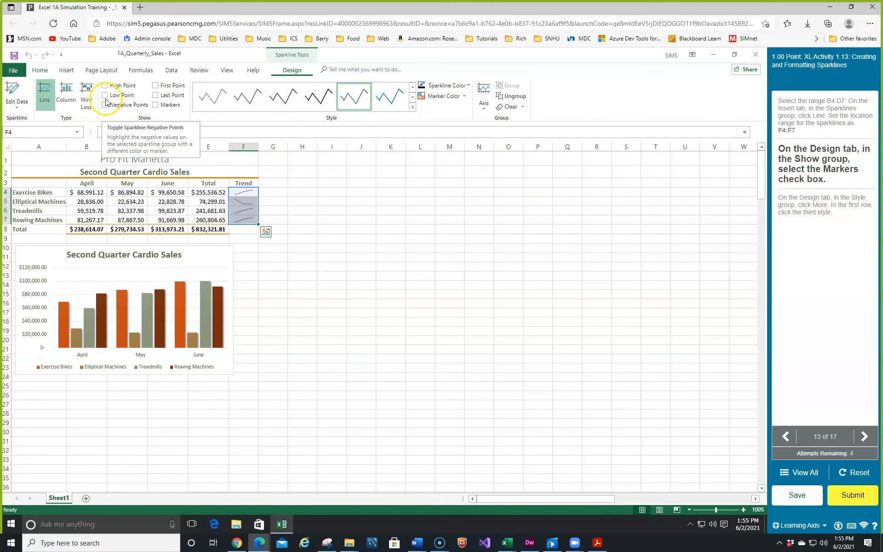
{"action": "left_click", "coordinate": [157, 105]}
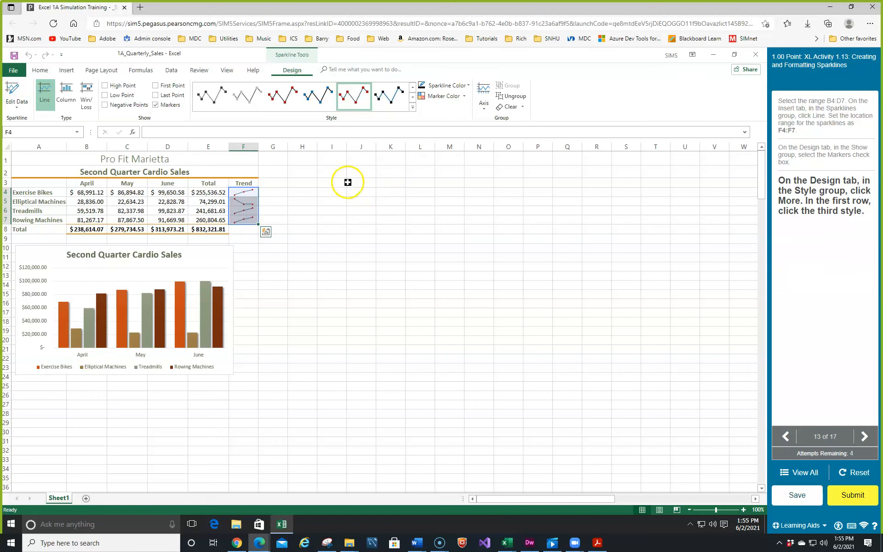
{"action": "left_click", "coordinate": [413, 109]}
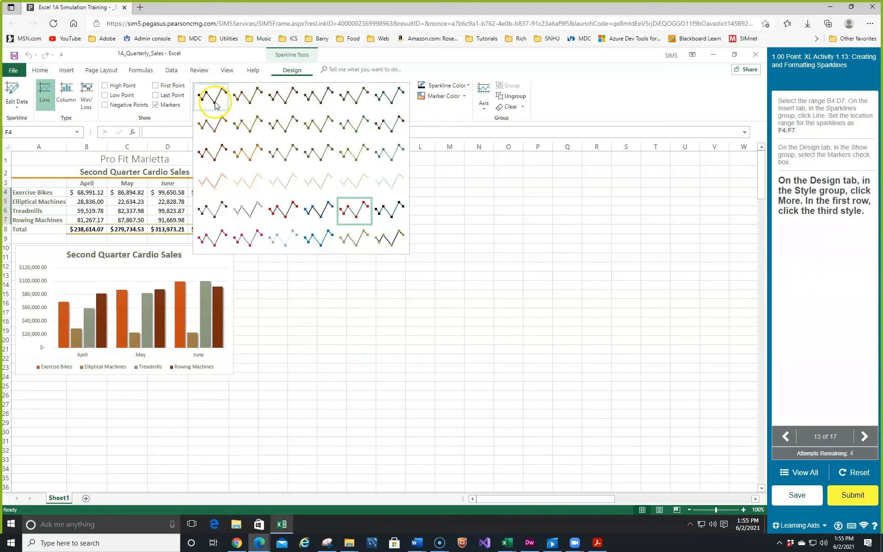
{"action": "left_click", "coordinate": [286, 97]}
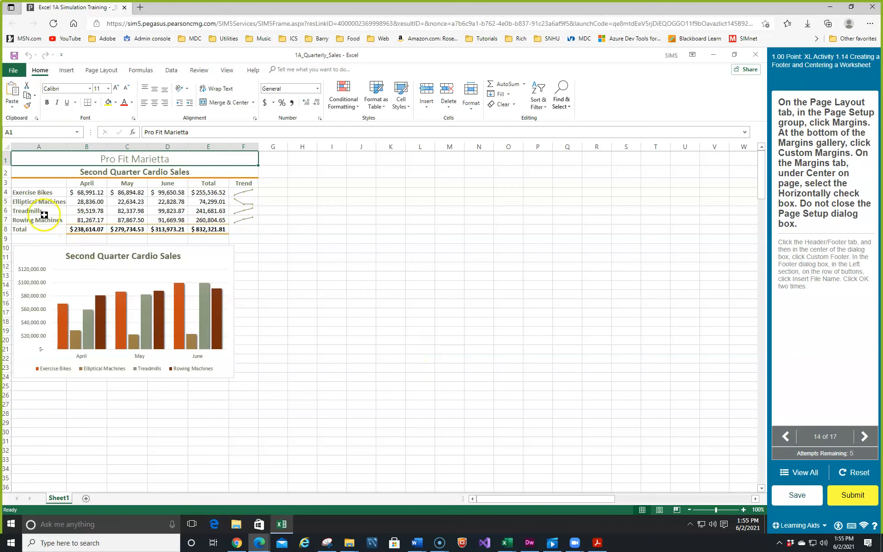
Set the worksheet to center horizontally on the page through the custom margins in Page Setup
{"action": "left_click", "coordinate": [99, 71]}
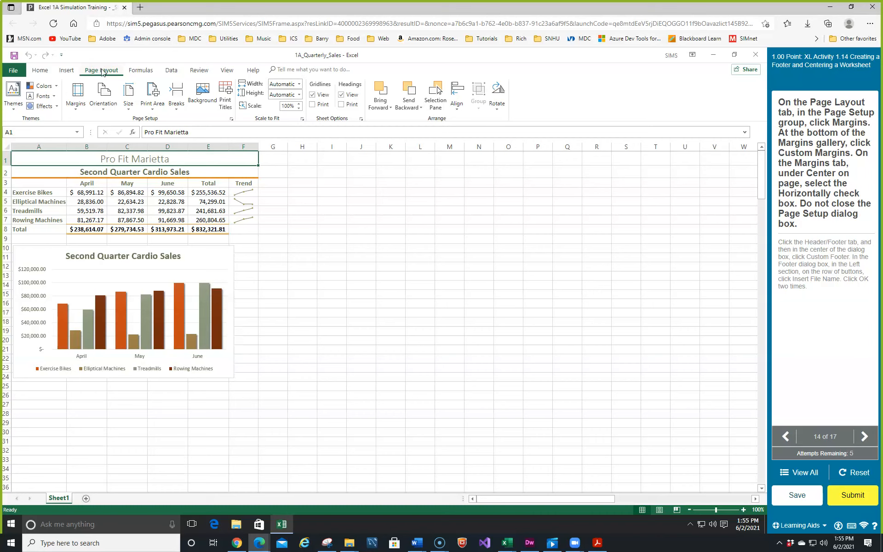
{"action": "left_click", "coordinate": [76, 114]}
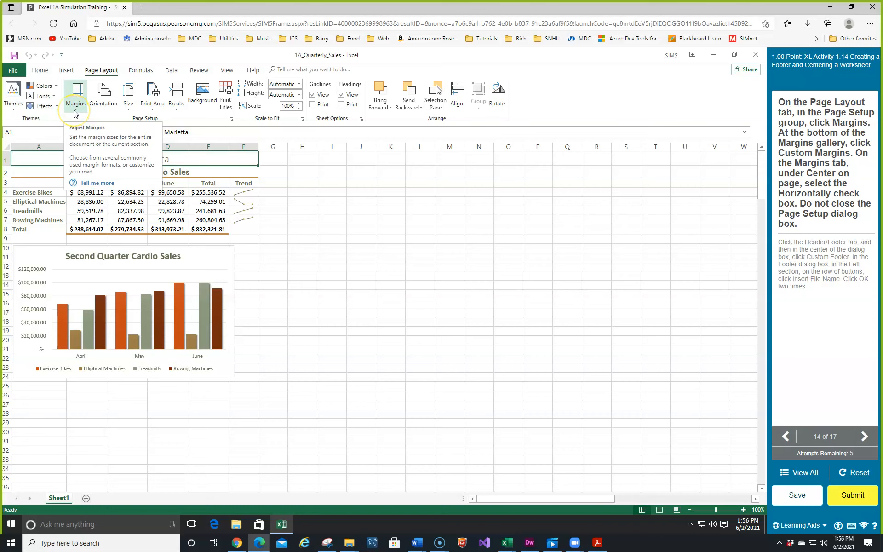
{"action": "left_click", "coordinate": [77, 113]}
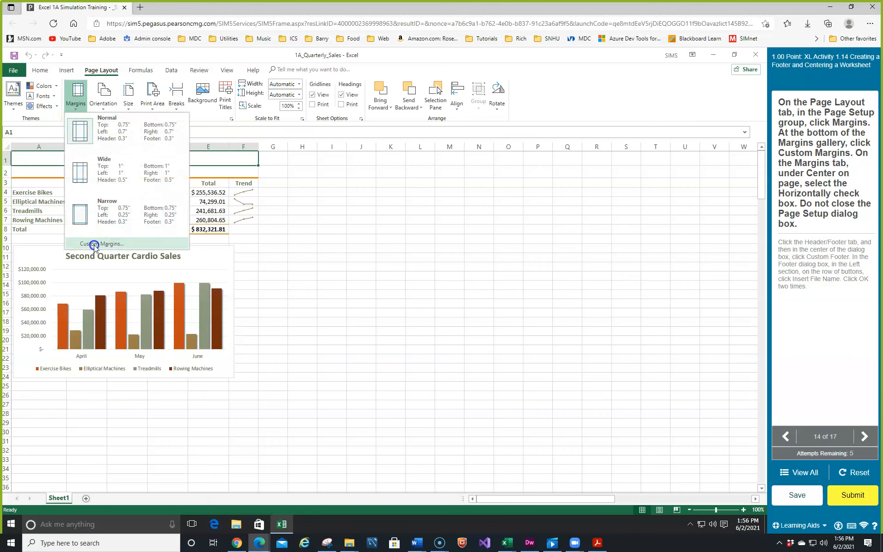
{"action": "left_click", "coordinate": [95, 244]}
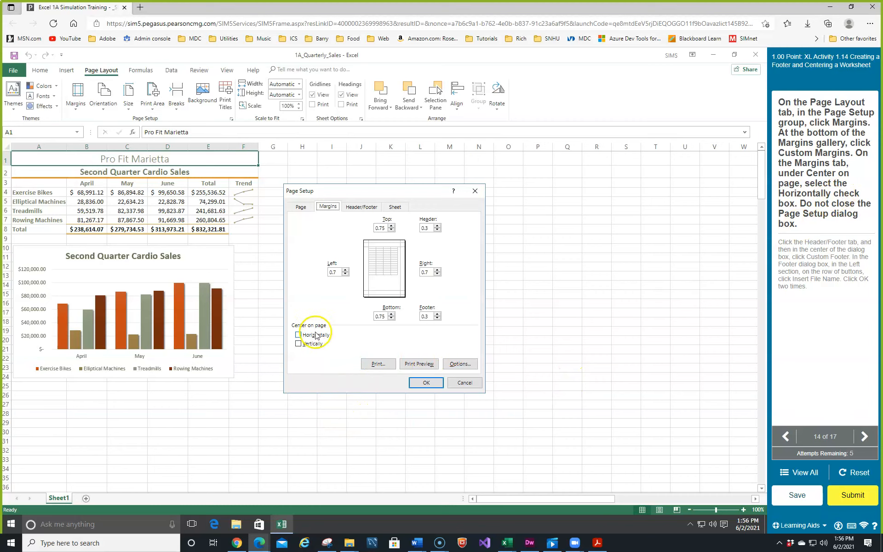
{"action": "left_click", "coordinate": [299, 336]}
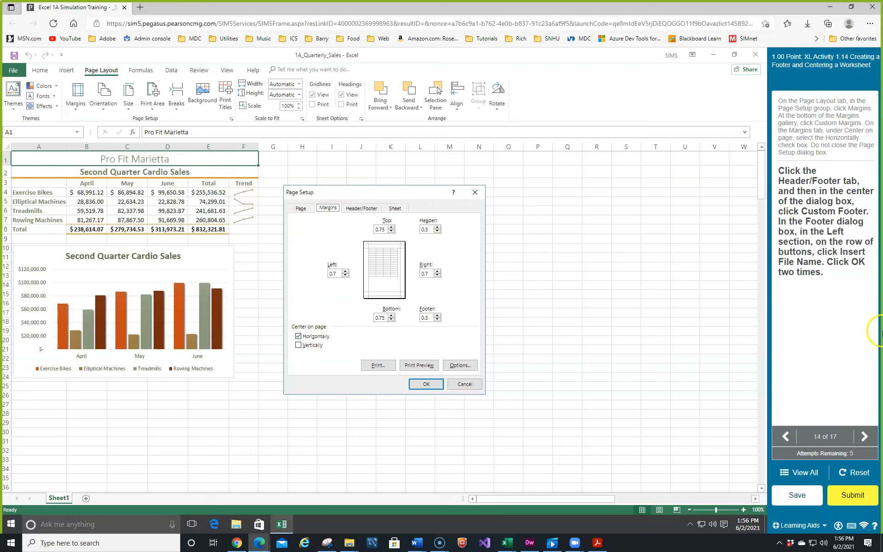
Create a custom footer with the file name in its left section and apply the page setup
{"action": "left_click", "coordinate": [366, 209]}
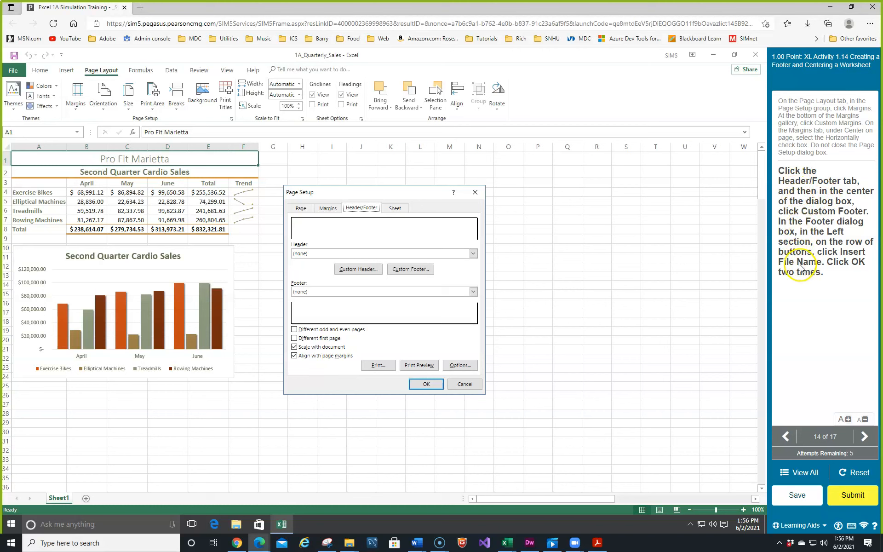
{"action": "left_click", "coordinate": [418, 270]}
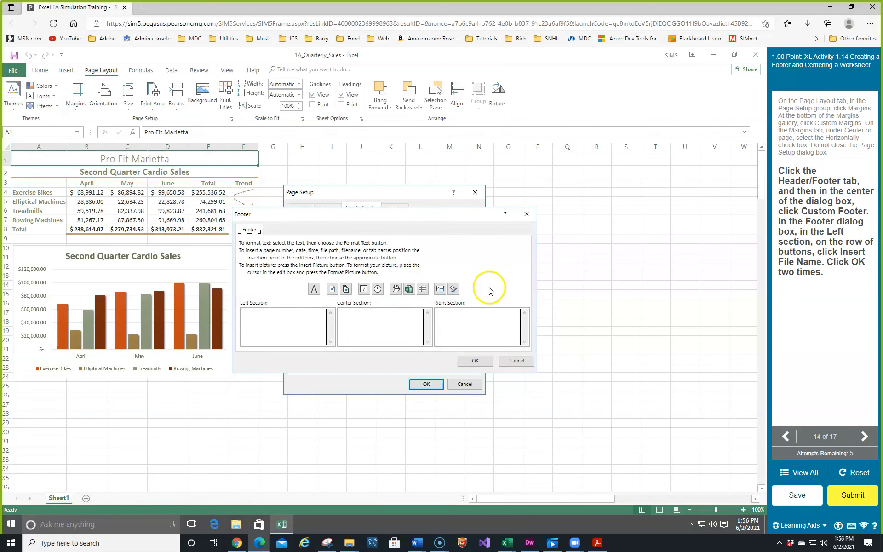
{"action": "left_click", "coordinate": [254, 317]}
{"action": "left_click", "coordinate": [408, 290]}
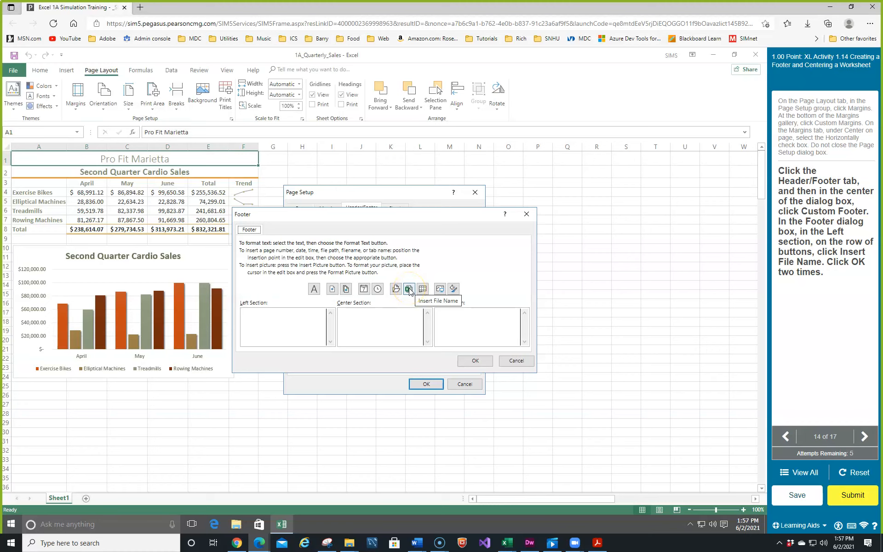
{"action": "left_click", "coordinate": [409, 291]}
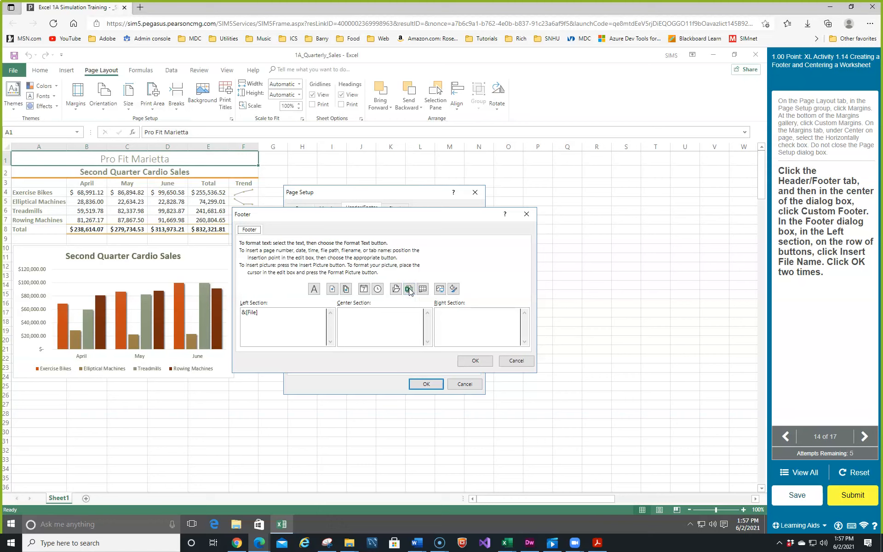
{"action": "left_click", "coordinate": [478, 358]}
{"action": "left_click", "coordinate": [417, 386]}
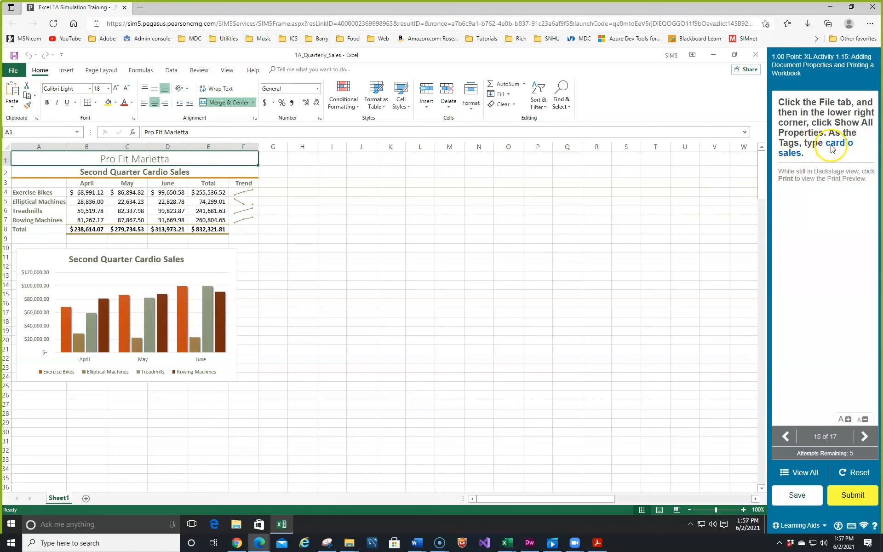
Show all workbook properties, enter cardio sales as the tags, and display the print preview
{"action": "left_click", "coordinate": [8, 70]}
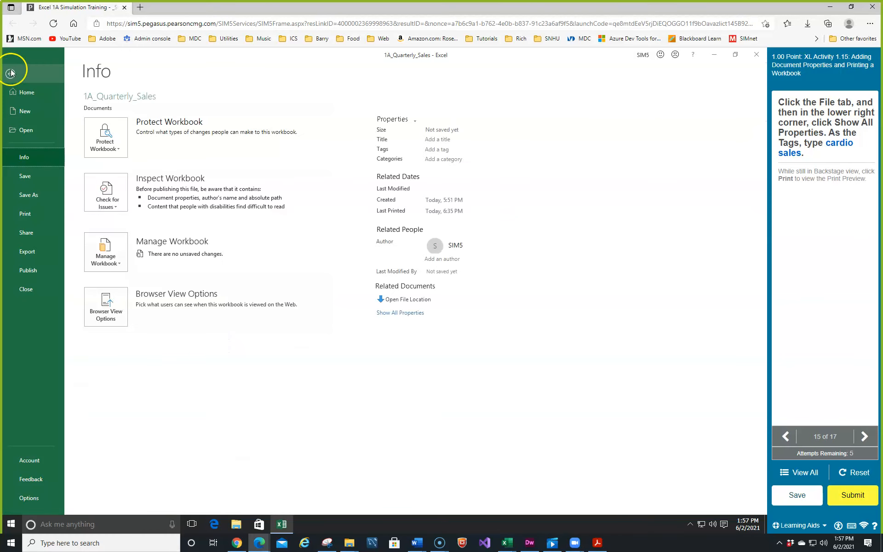
{"action": "left_click", "coordinate": [401, 312]}
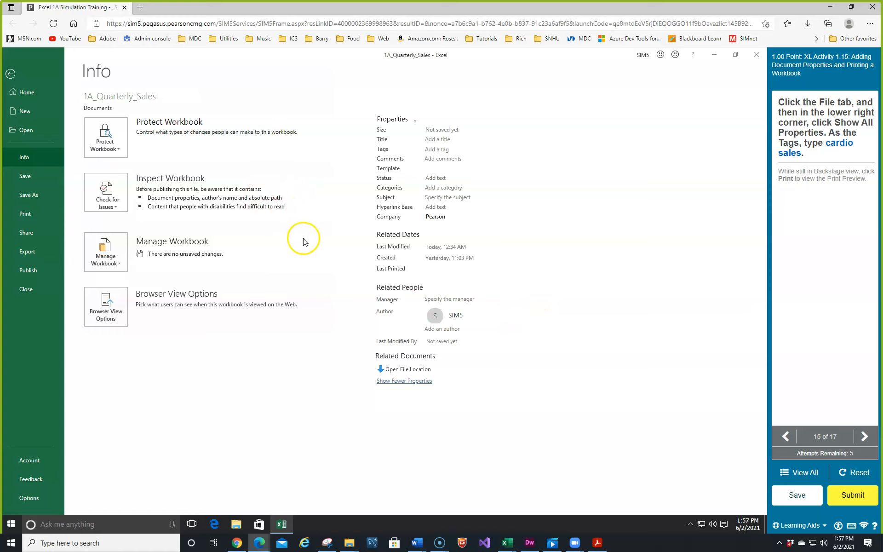
{"action": "left_click", "coordinate": [437, 149]}
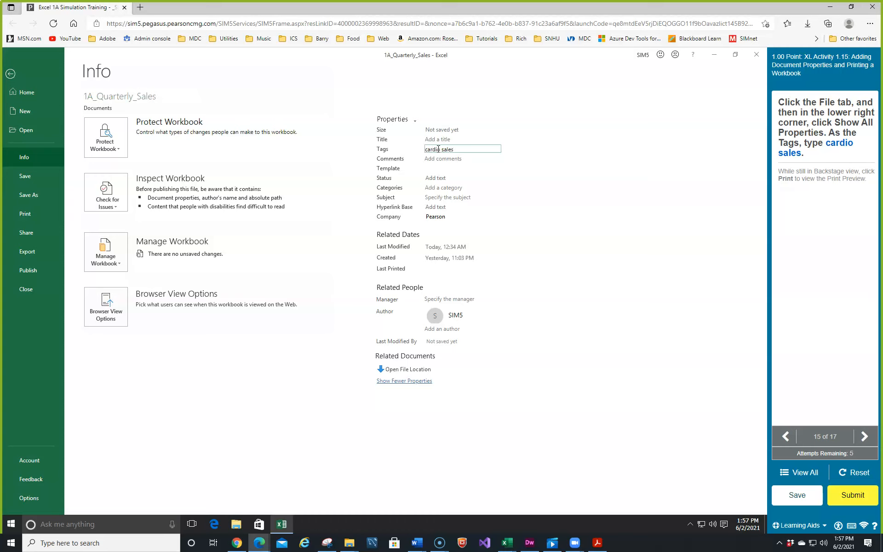
{"action": "key", "text": "Return"}
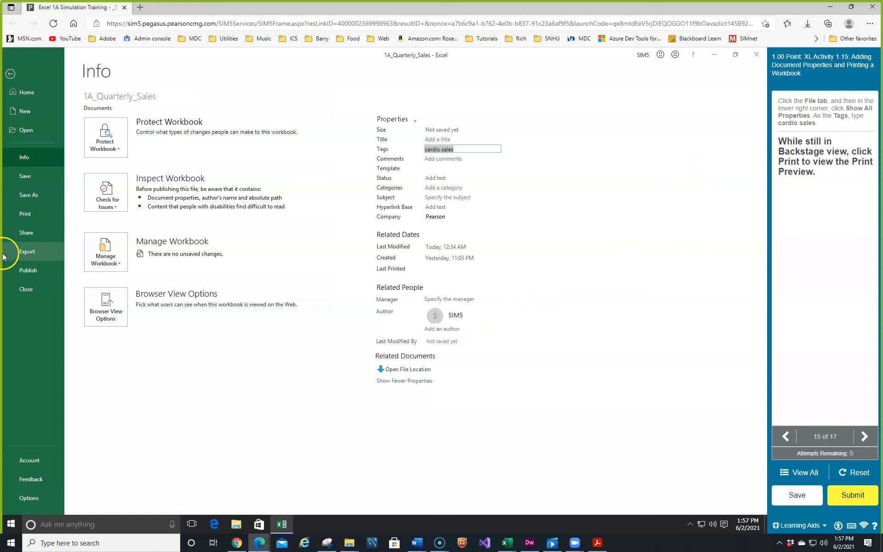
{"action": "left_click", "coordinate": [22, 215]}
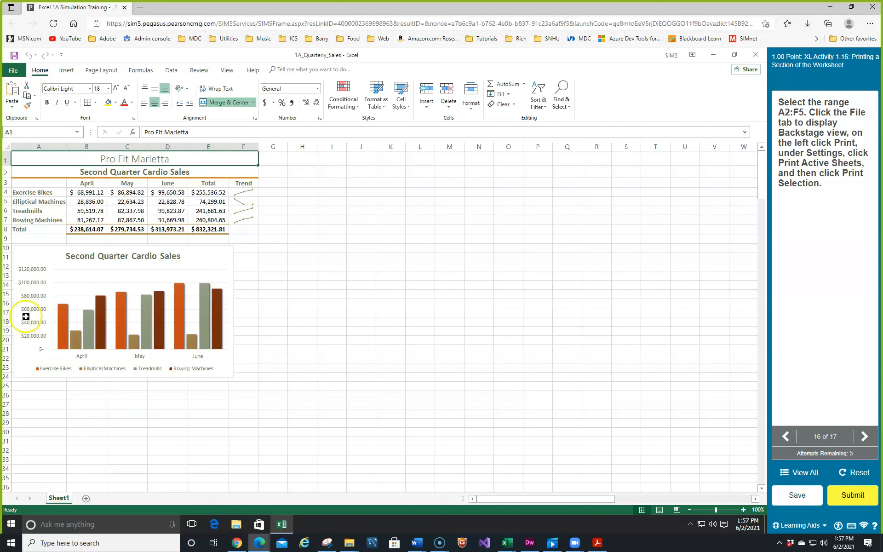
Select the range A2:F5 and set the print settings to Print Selection
{"action": "left_click", "coordinate": [25, 172]}
{"action": "left_click_drag", "start_coordinate": [25, 172], "coordinate": [225, 201]}
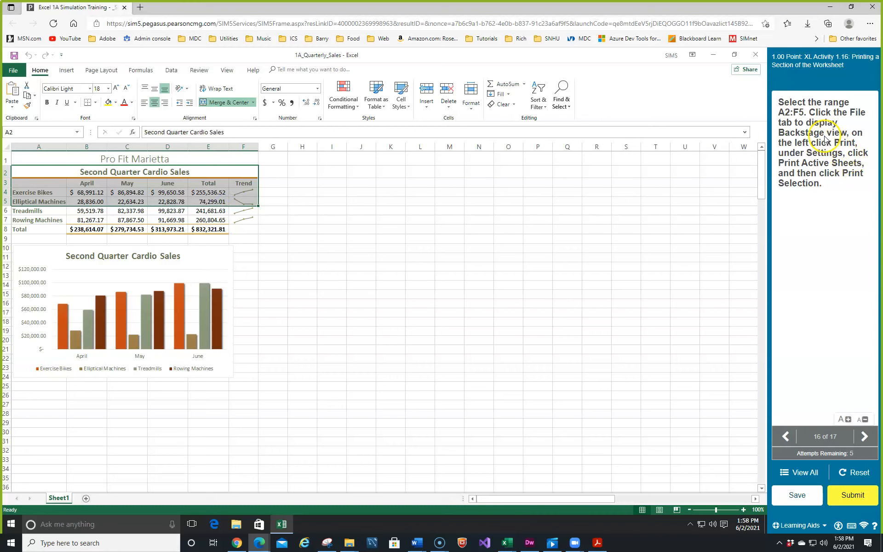
{"action": "left_click", "coordinate": [13, 71]}
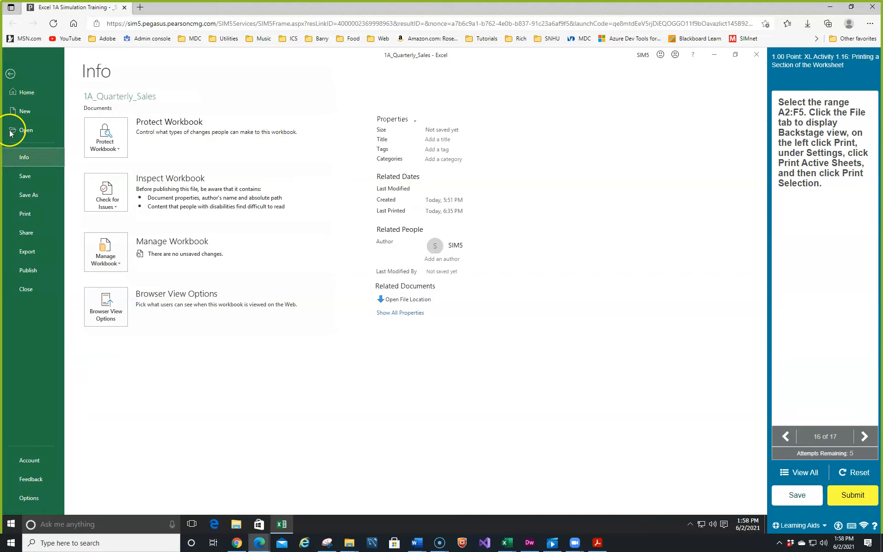
{"action": "left_click", "coordinate": [26, 214]}
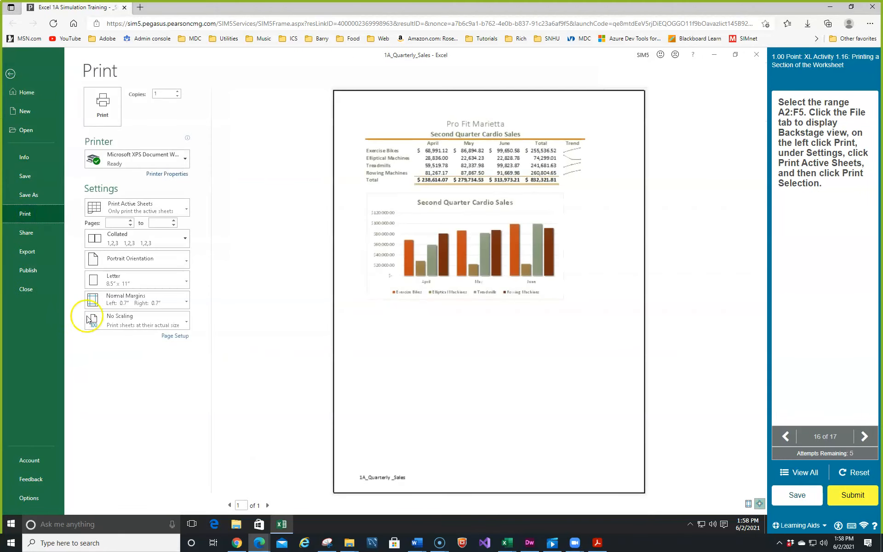
{"action": "left_click", "coordinate": [142, 210]}
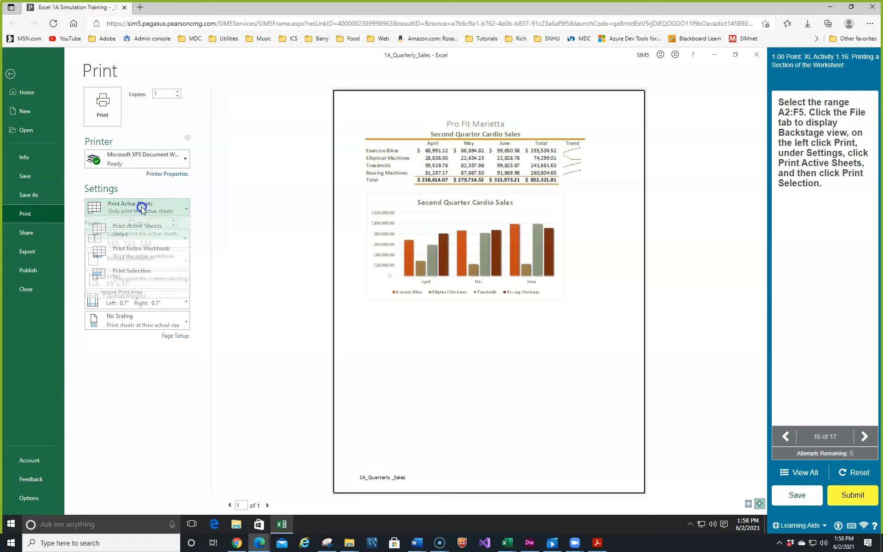
{"action": "left_click", "coordinate": [130, 275]}
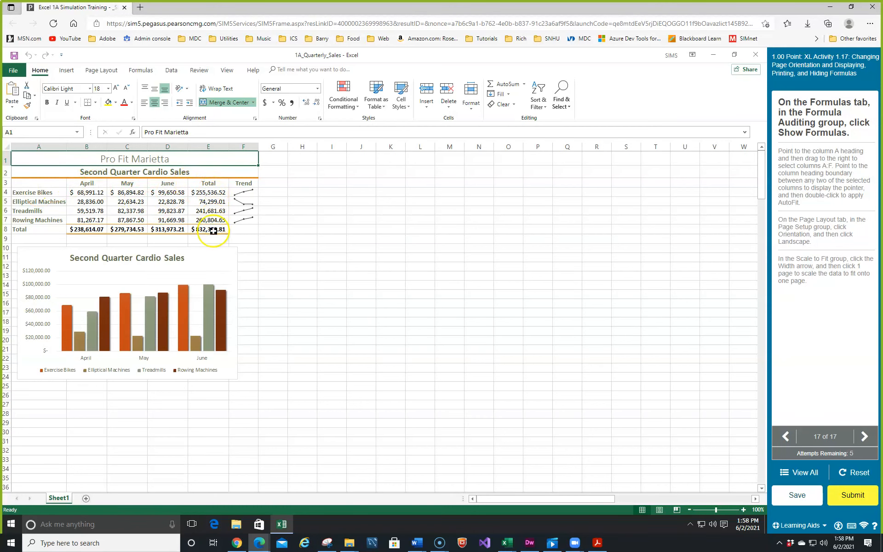
Display the worksheet's formulas and AutoFit the widths of columns A:F
{"action": "left_click", "coordinate": [138, 70]}
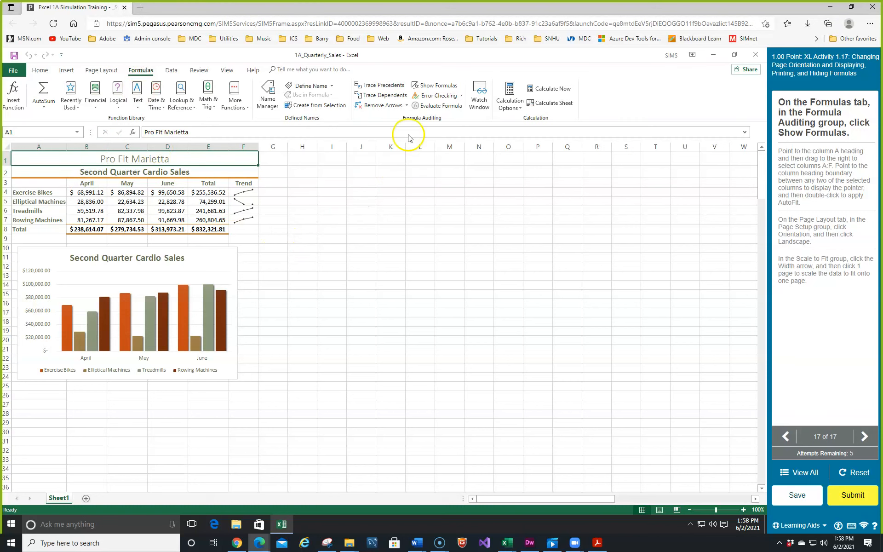
{"action": "left_click", "coordinate": [436, 87]}
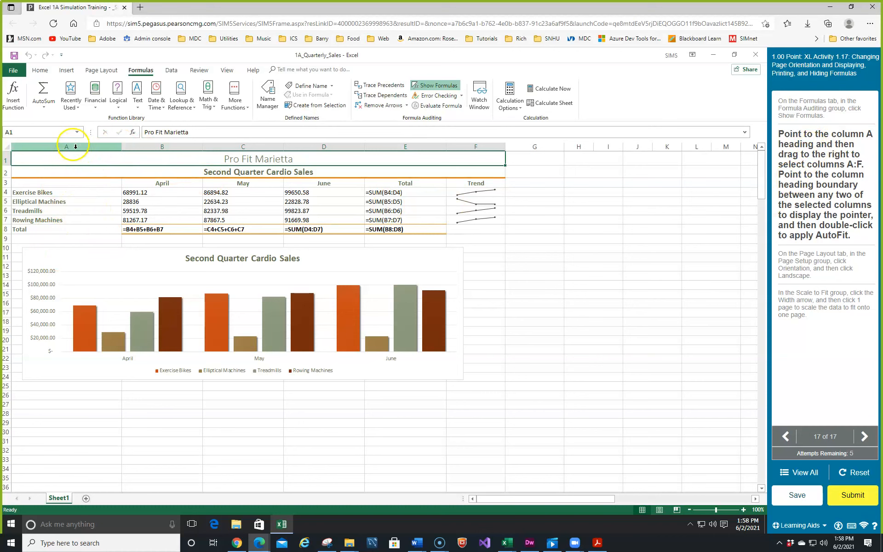
{"action": "left_click_drag", "start_coordinate": [75, 146], "coordinate": [469, 144]}
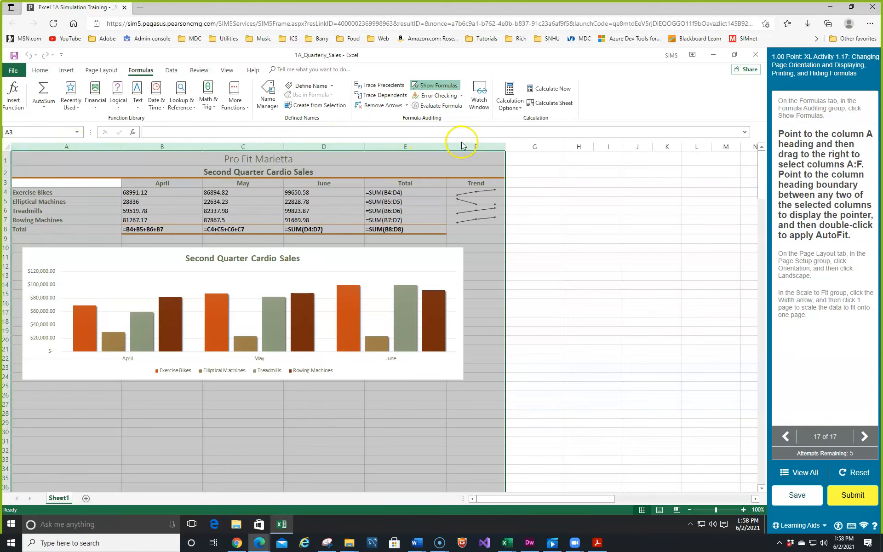
{"action": "double_click", "coordinate": [120, 146]}
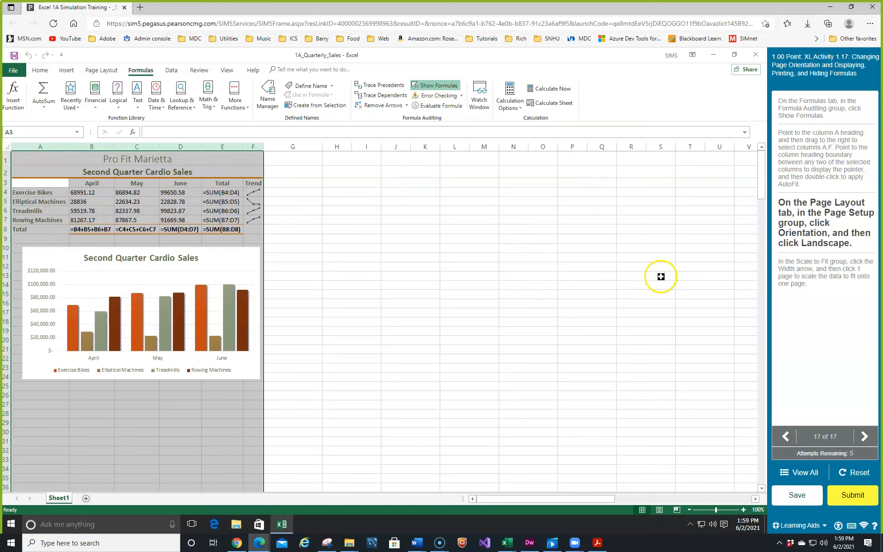
Set the page orientation to Landscape and scale the worksheet's width to fit 1 page
{"action": "left_click", "coordinate": [93, 73]}
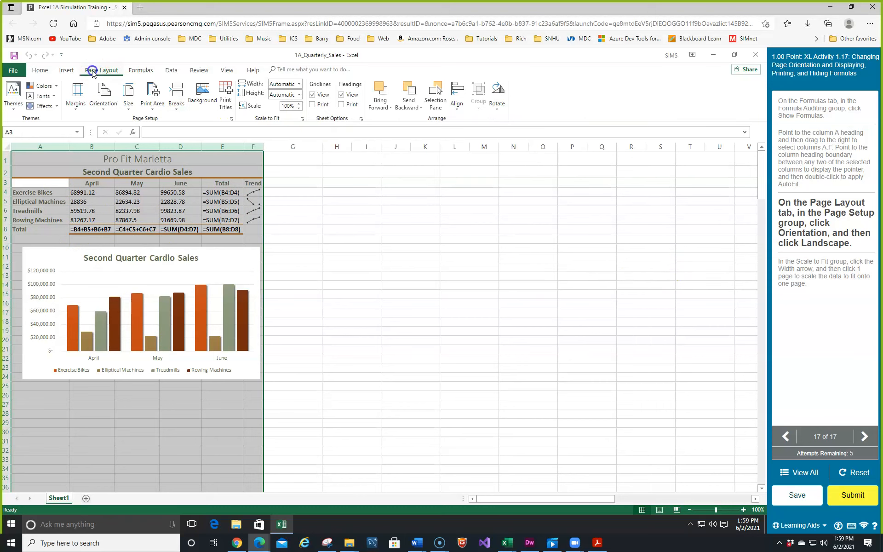
{"action": "left_click", "coordinate": [106, 111]}
{"action": "left_click", "coordinate": [124, 146]}
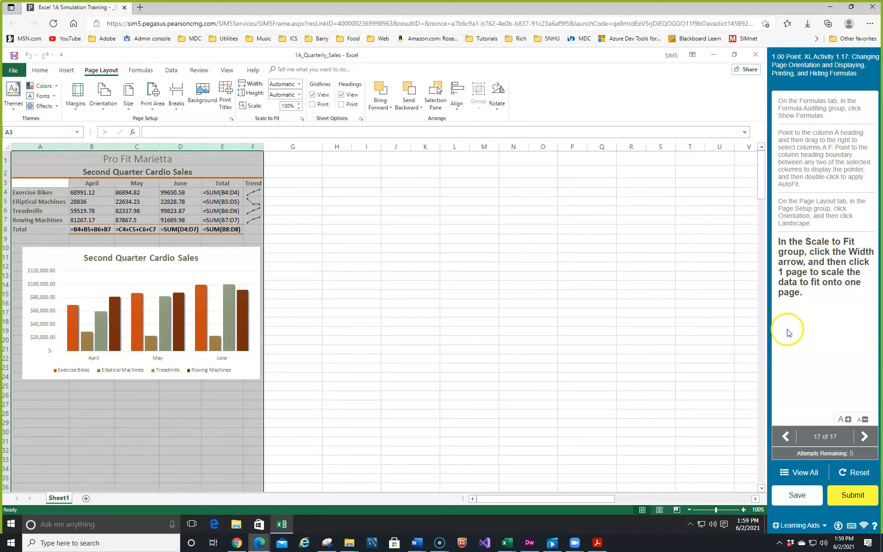
{"action": "left_click", "coordinate": [299, 84]}
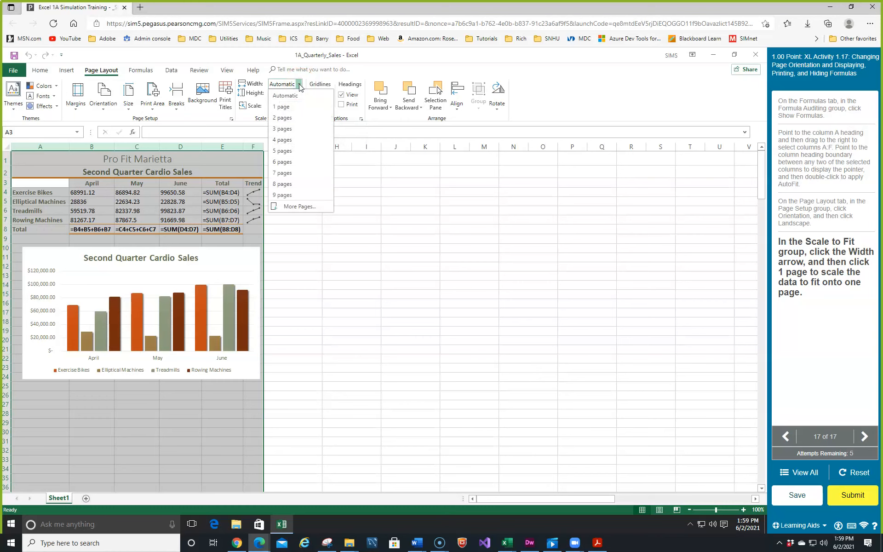
{"action": "left_click", "coordinate": [286, 107]}
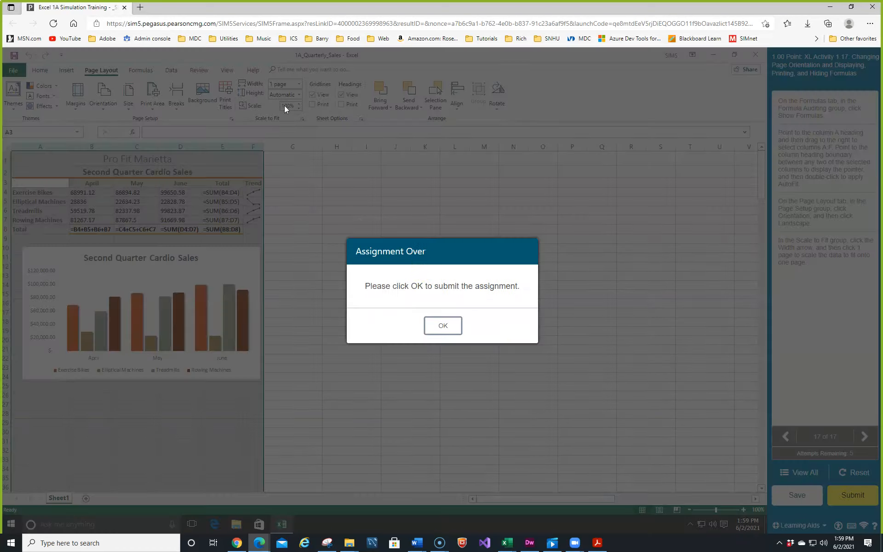
Submit the completed simulation assignment
{"action": "left_click", "coordinate": [442, 327]}
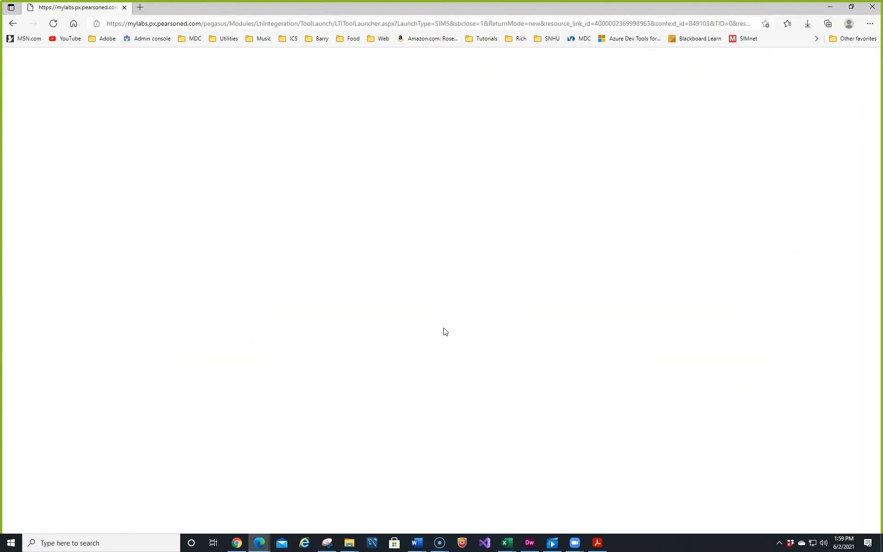
{"action": "left_click", "coordinate": [216, 548]}
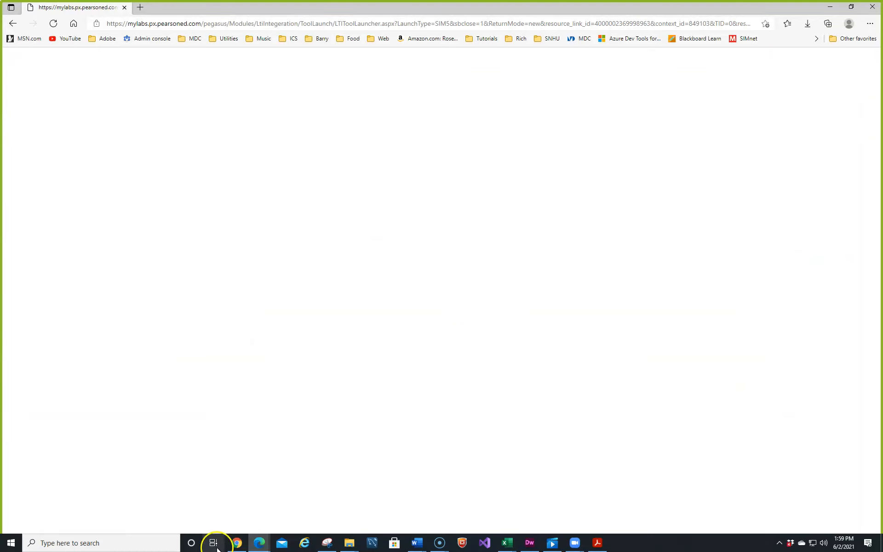